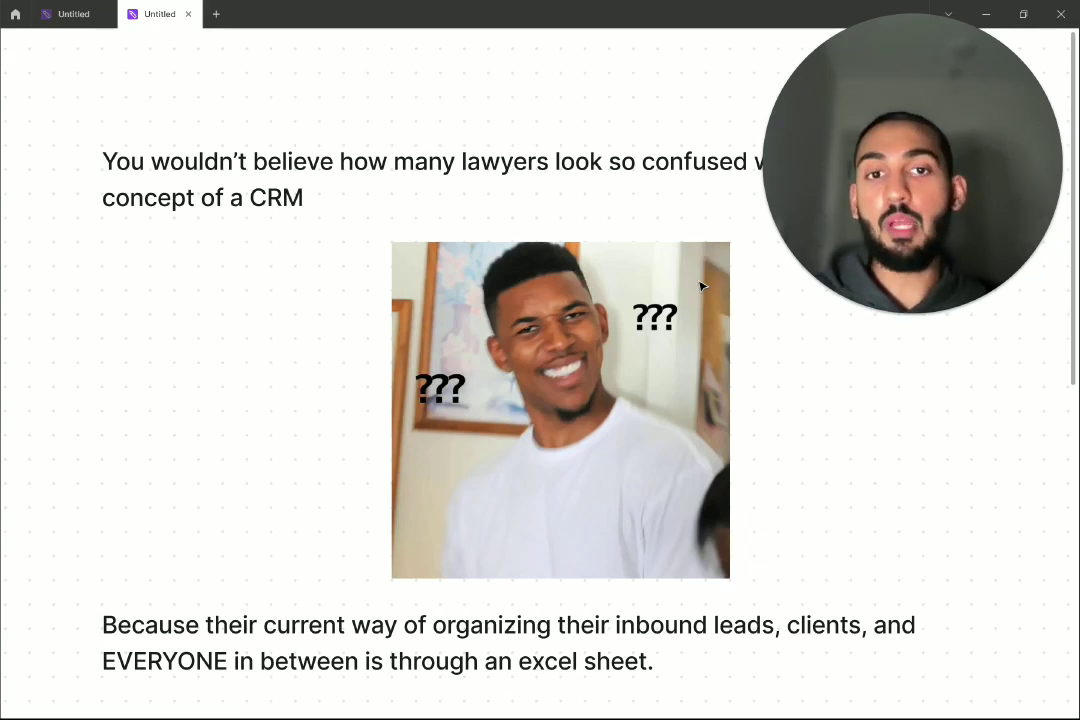
{"action": "mouse_move", "coordinate": [962, 354]}
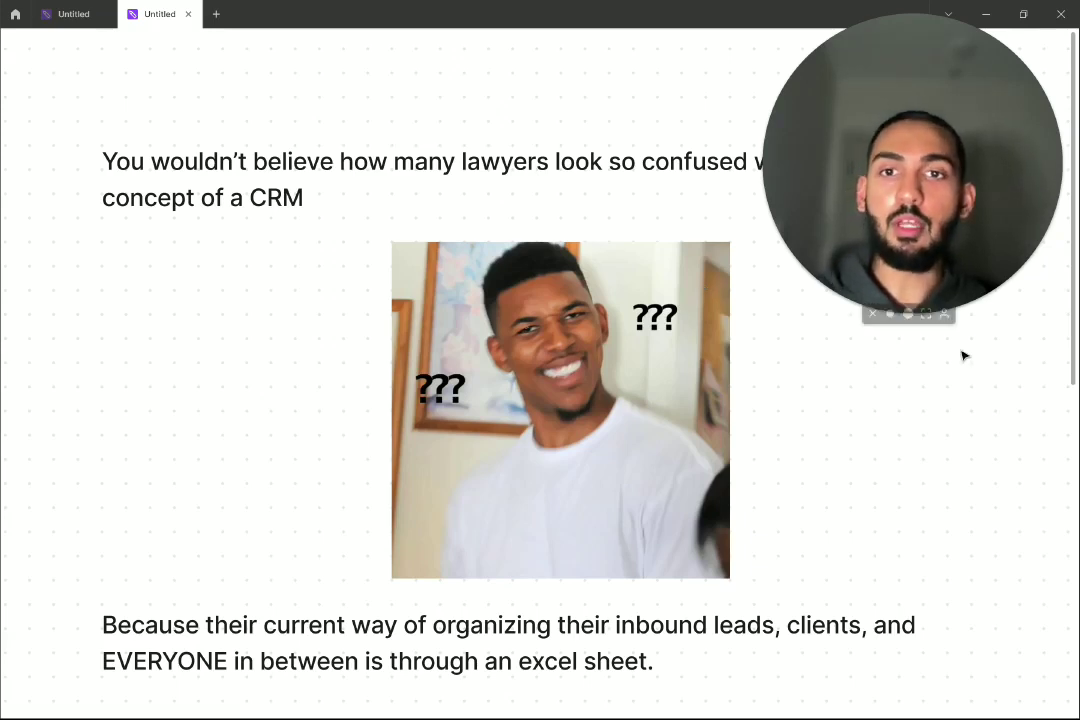
{"action": "left_click", "coordinate": [888, 316]}
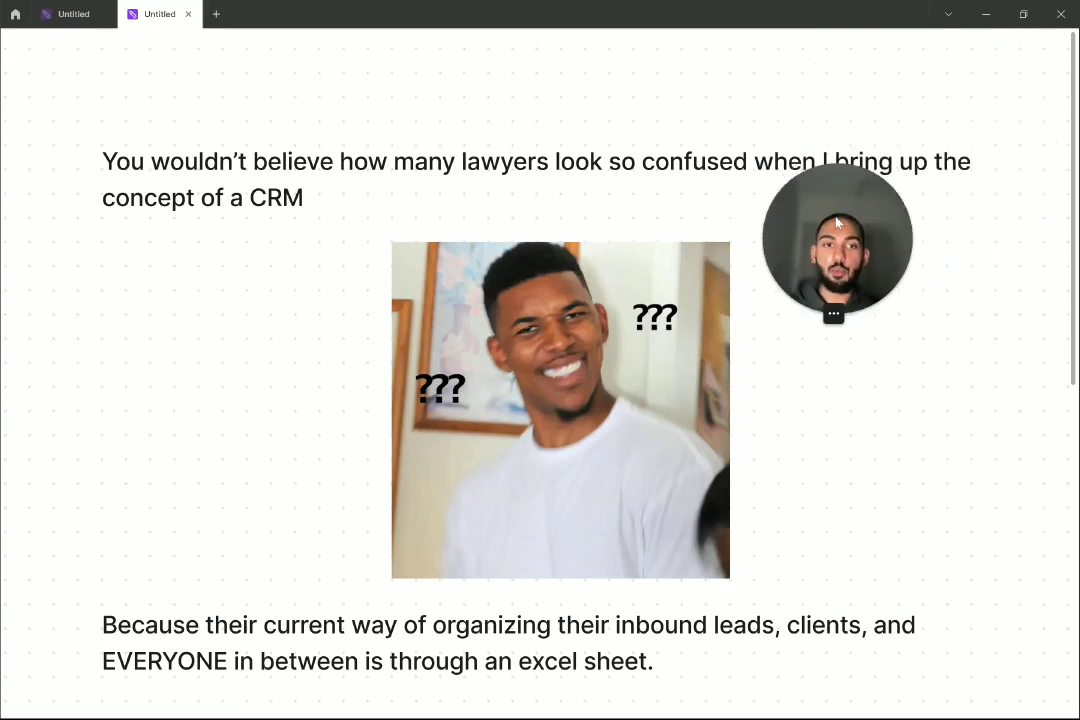
{"action": "left_click_drag", "start_coordinate": [837, 227], "coordinate": [972, 276]}
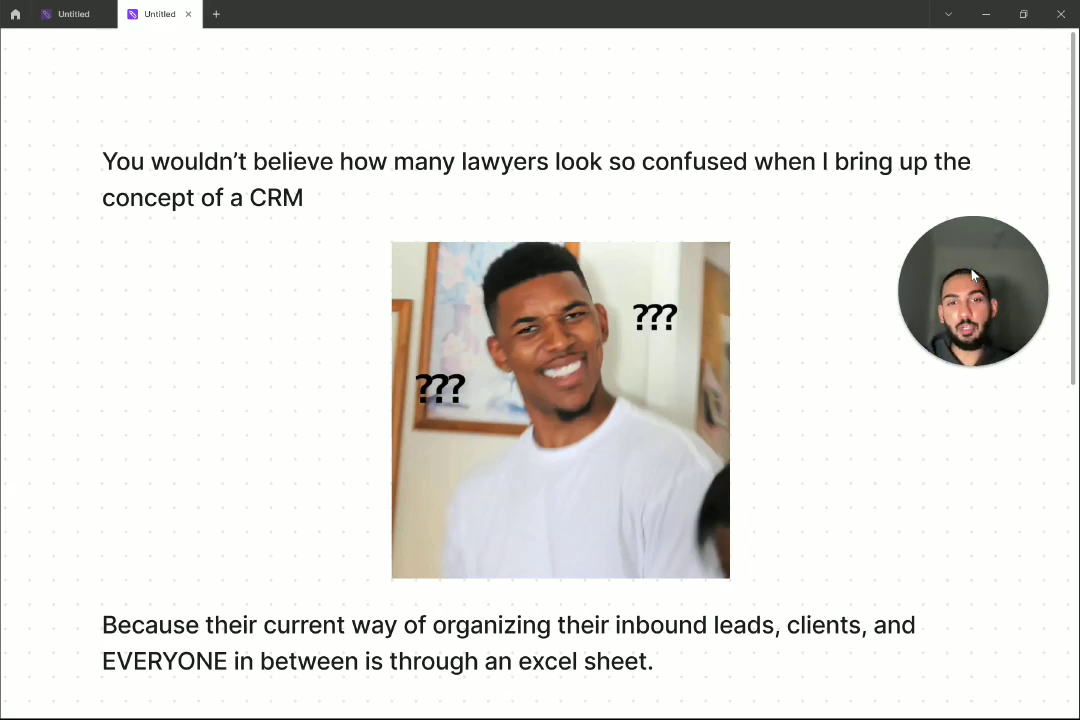
- Read the whiteboard notes about lawyers and CRMs down to the line about heading over to another page
{"action": "scroll", "coordinate": [771, 386], "scroll_direction": "down", "scroll_amount": 1}
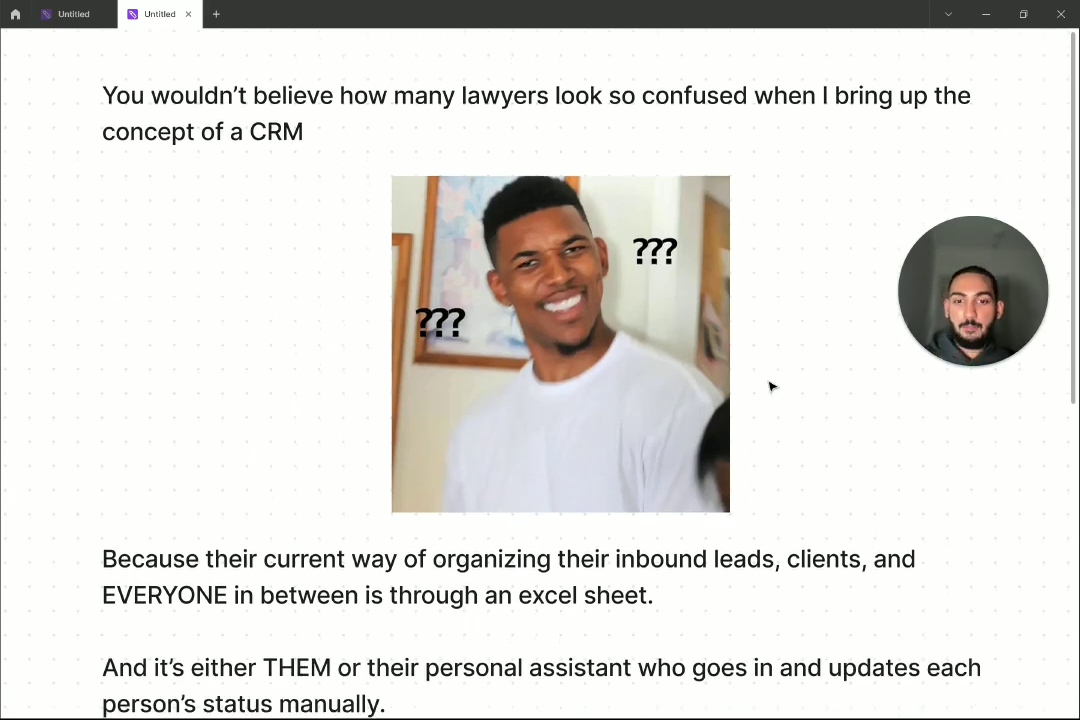
{"action": "scroll", "coordinate": [771, 386], "scroll_direction": "up", "scroll_amount": 2}
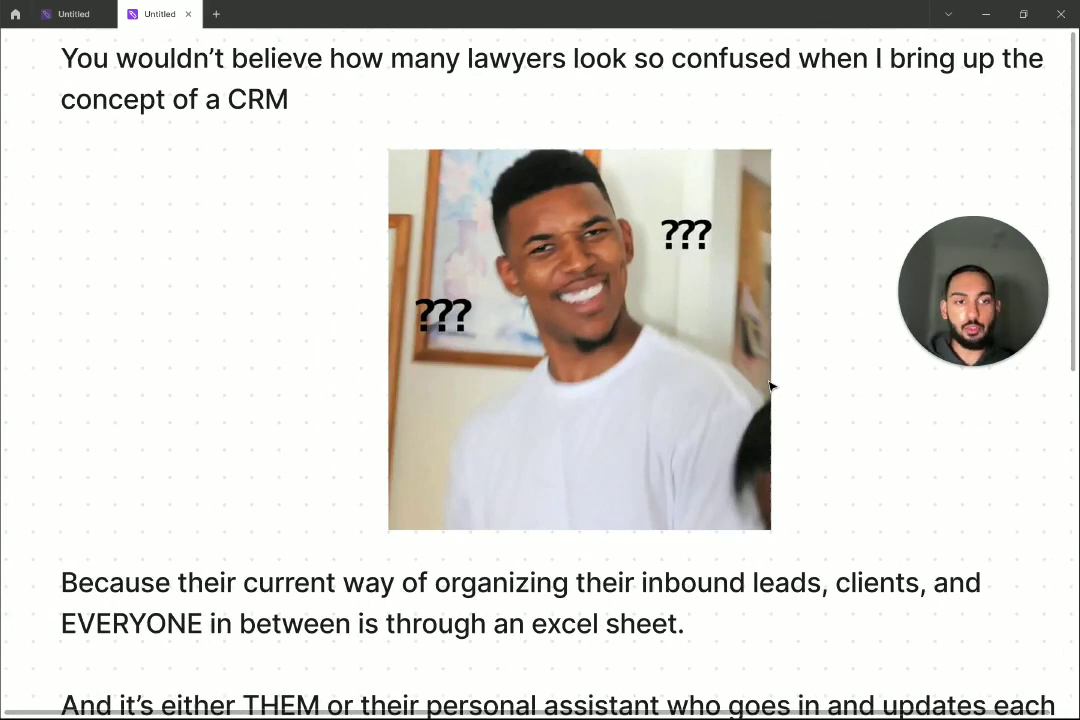
{"action": "scroll", "coordinate": [770, 386], "scroll_direction": "down", "scroll_amount": 2}
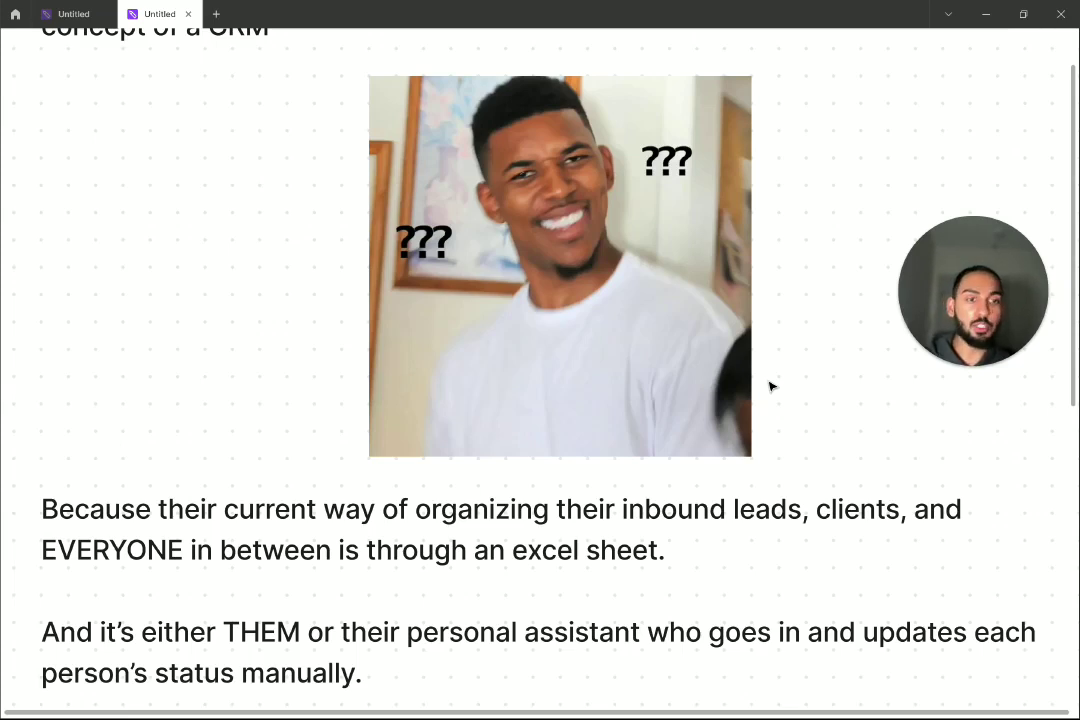
{"action": "scroll", "coordinate": [771, 387], "scroll_direction": "down", "scroll_amount": 3}
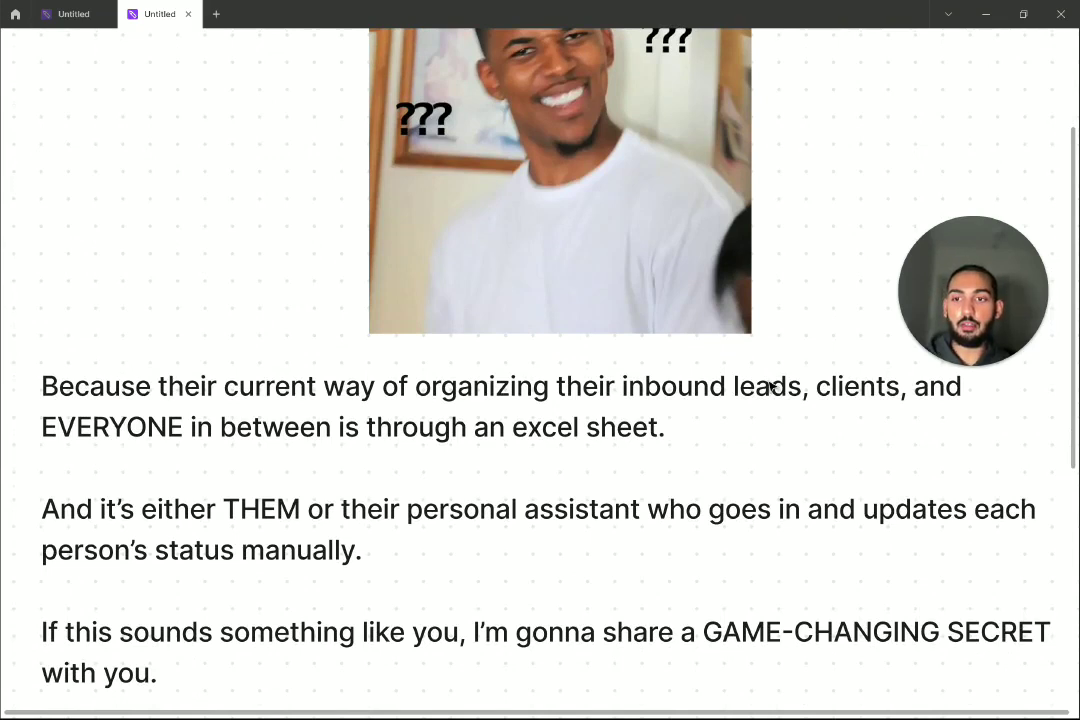
{"action": "scroll", "coordinate": [770, 386], "scroll_direction": "down", "scroll_amount": 2}
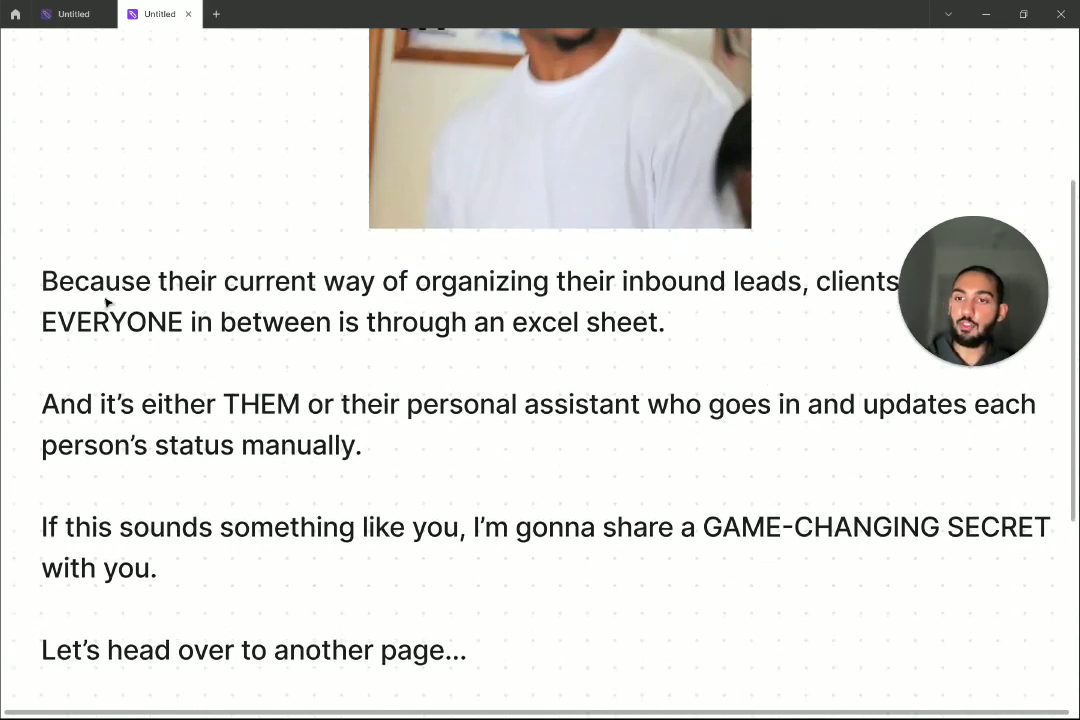
- Switch to the GoHighLevel Opportunities board in the browser and view the first stages of the Free Consult Call Pipeline
{"action": "key", "text": "alt+Tab"}
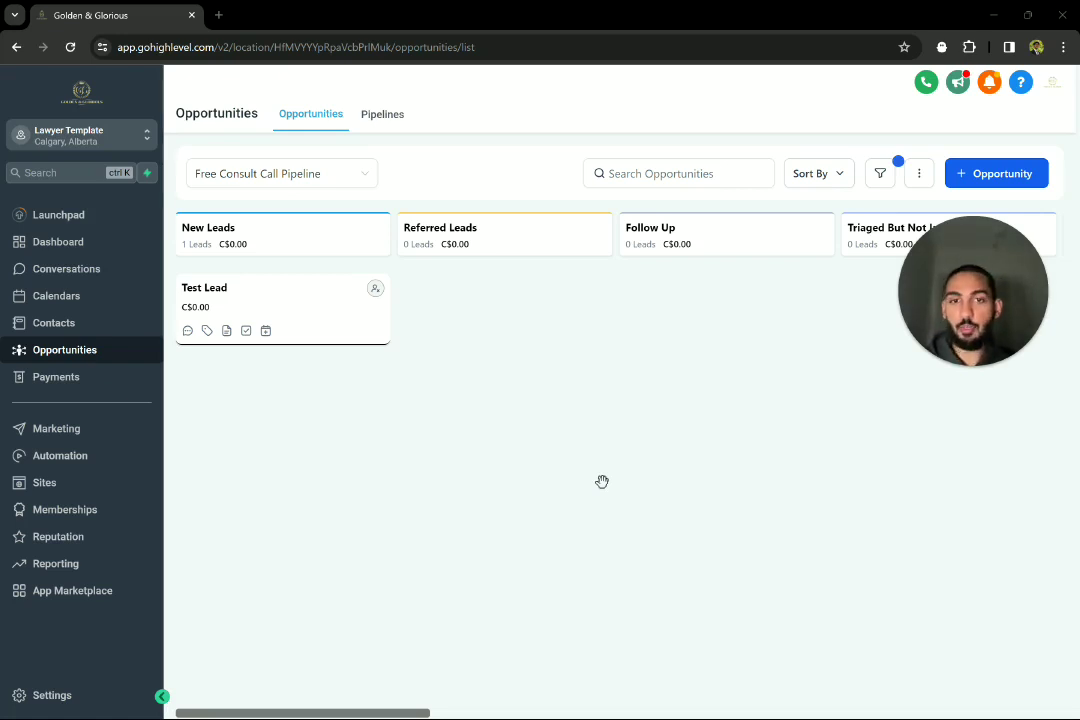
{"action": "mouse_move", "coordinate": [918, 350]}
{"action": "left_click_drag", "start_coordinate": [950, 370], "coordinate": [912, 459]}
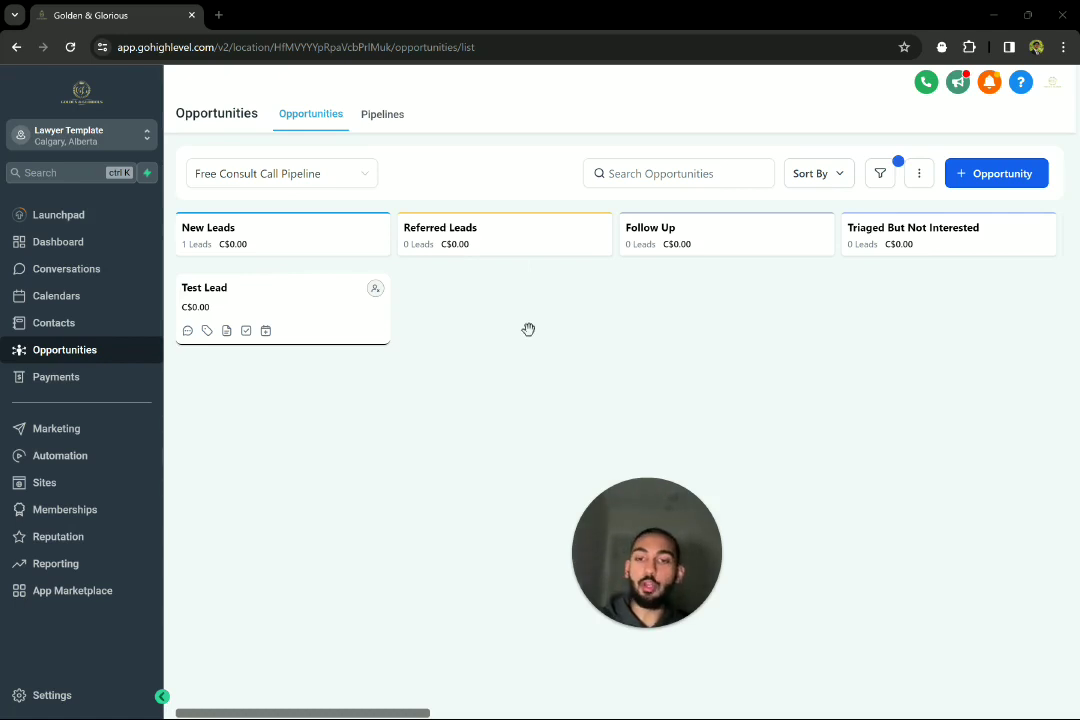
{"action": "scroll", "coordinate": [528, 329], "scroll_direction": "right", "scroll_amount": 1}
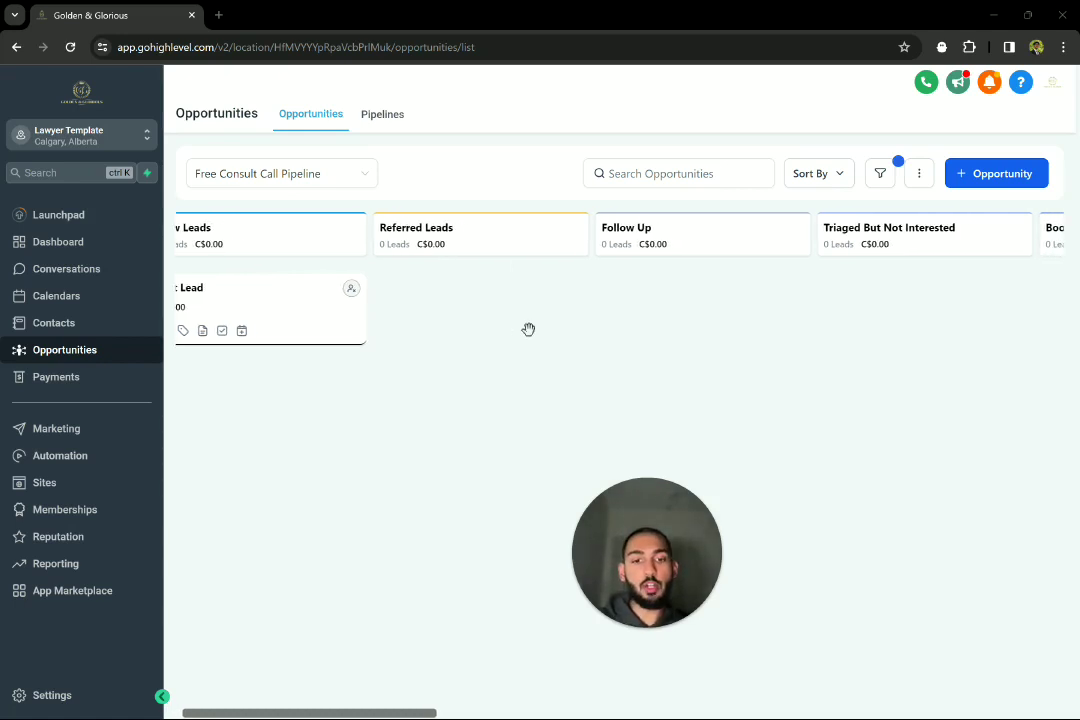
{"action": "scroll", "coordinate": [528, 329], "scroll_direction": "left", "scroll_amount": 1}
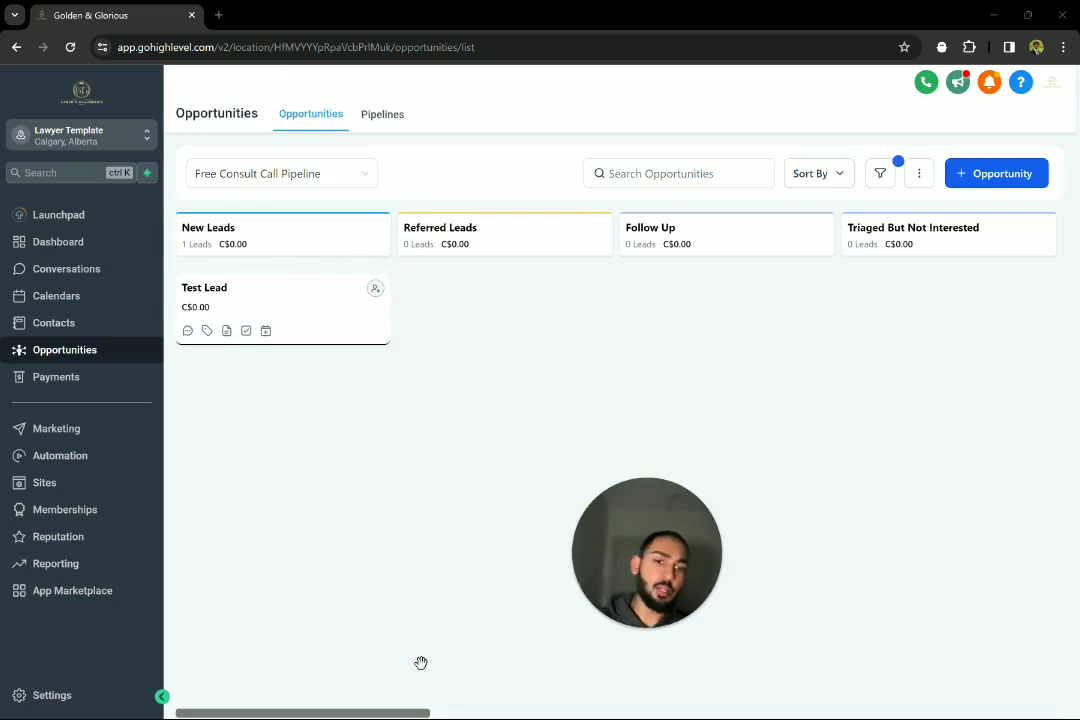
{"action": "left_click_drag", "start_coordinate": [714, 571], "coordinate": [964, 110]}
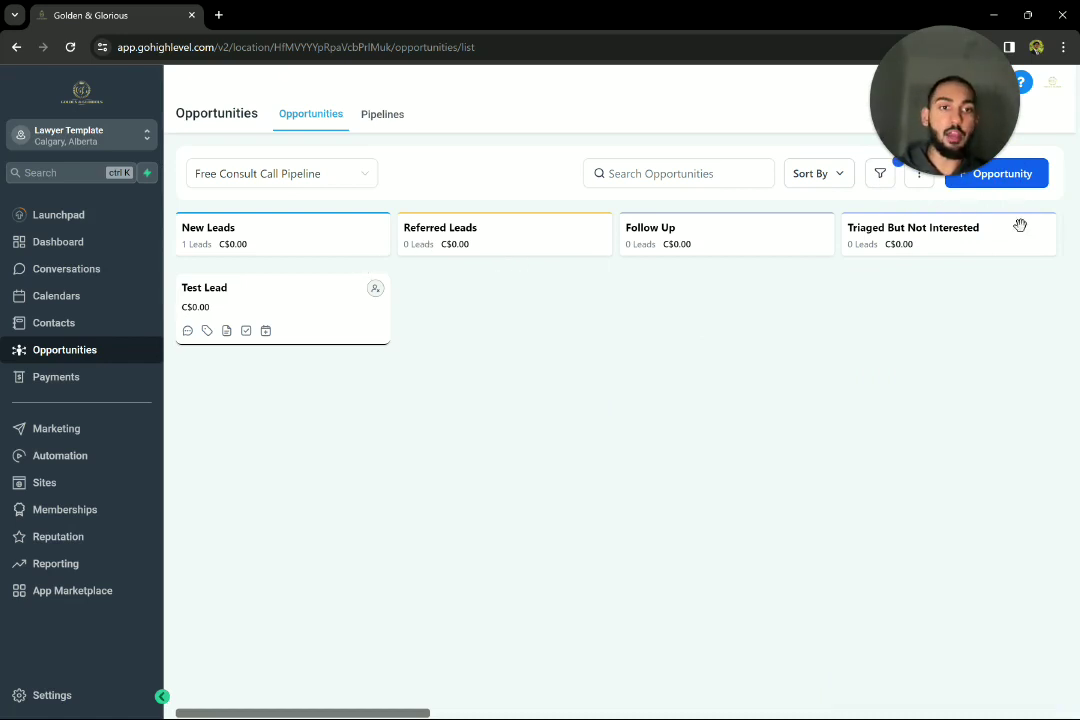
{"action": "scroll", "coordinate": [924, 274], "scroll_direction": "right", "scroll_amount": 2}
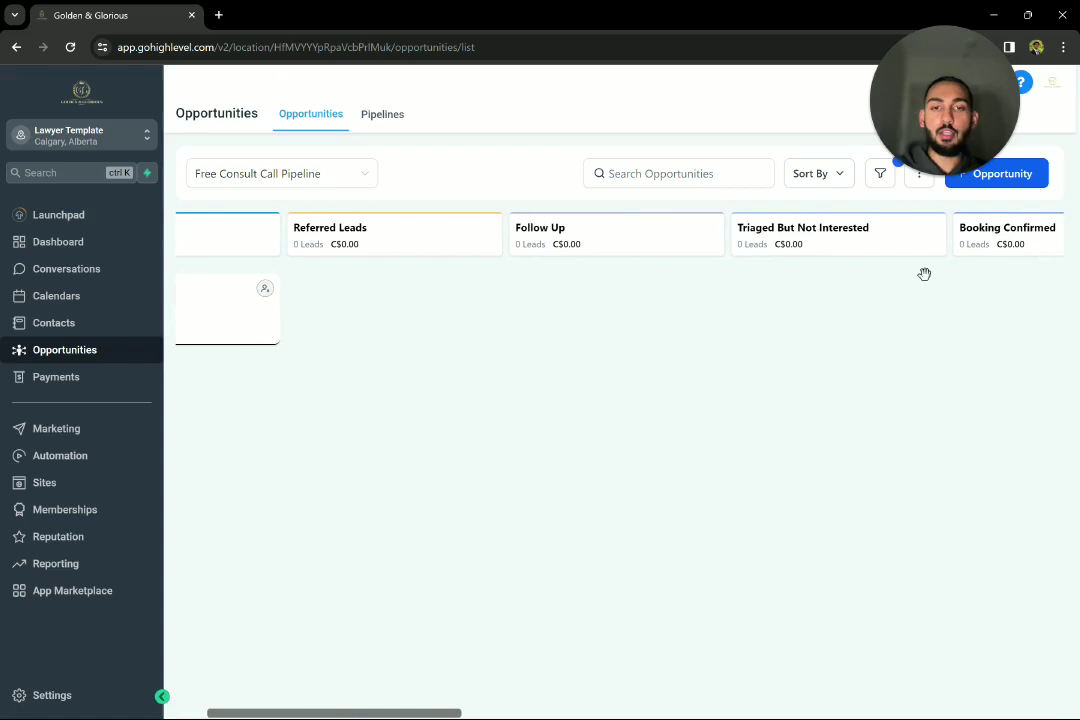
{"action": "scroll", "coordinate": [722, 329], "scroll_direction": "left", "scroll_amount": 2}
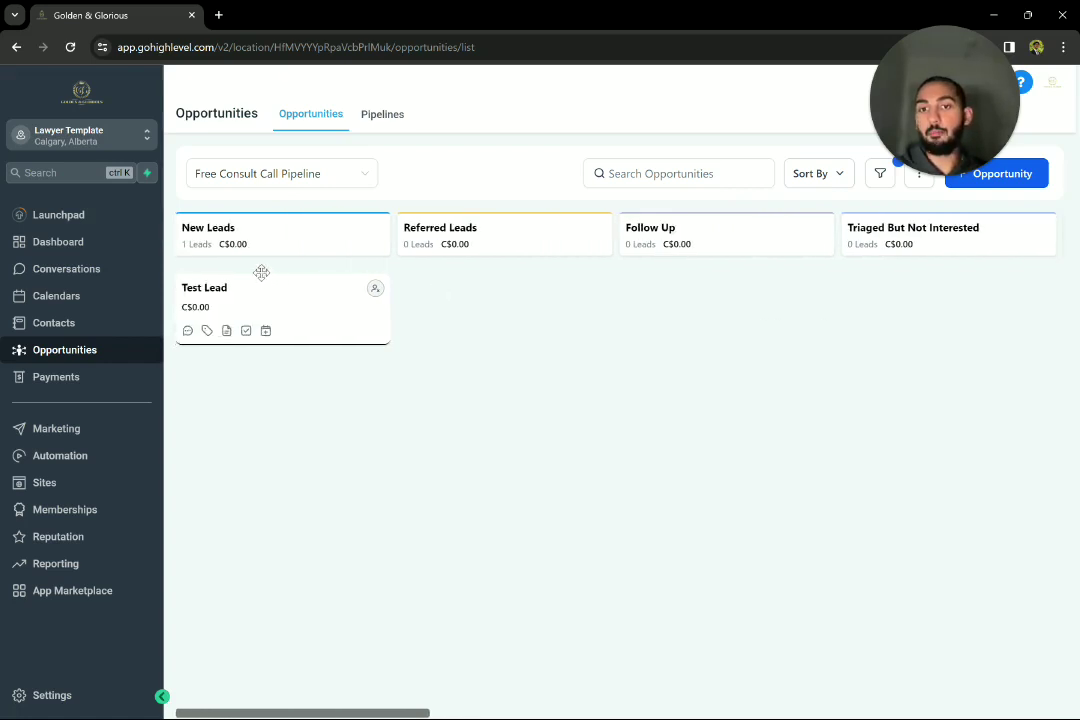
- Examine every stage of the Free Consult Call Pipeline from New Leads through Archive/Unqualified, and return to the first stage
{"action": "scroll", "coordinate": [743, 266], "scroll_direction": "right", "scroll_amount": 1}
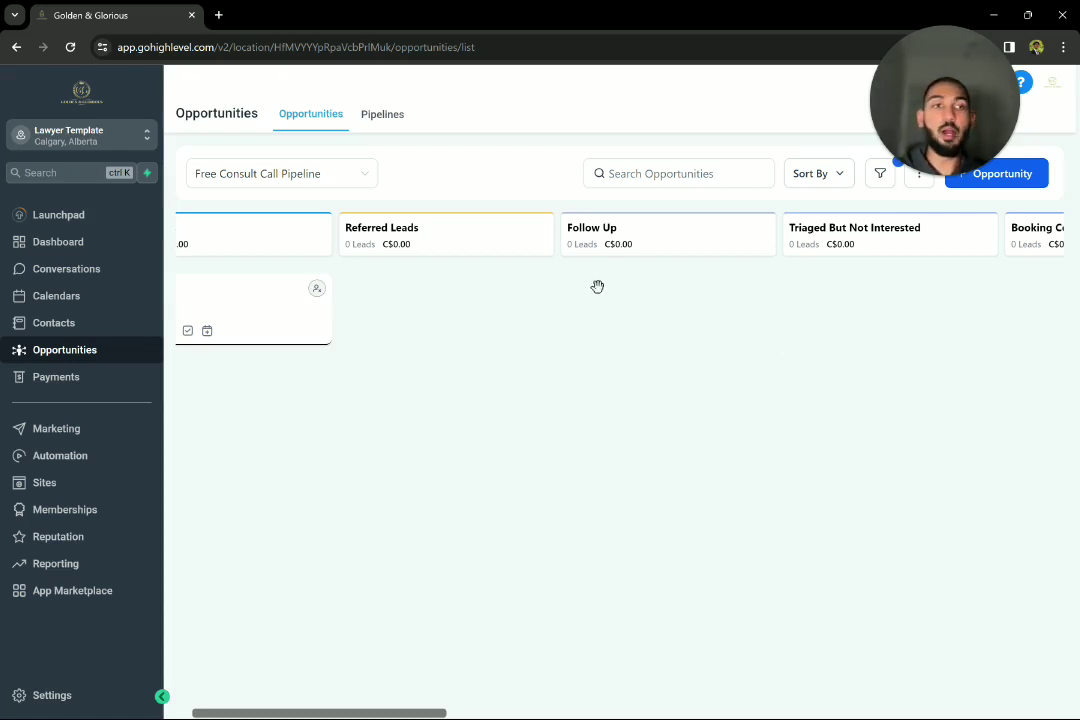
{"action": "scroll", "coordinate": [597, 287], "scroll_direction": "right", "scroll_amount": 3}
{"action": "scroll", "coordinate": [597, 287], "scroll_direction": "right", "scroll_amount": 3}
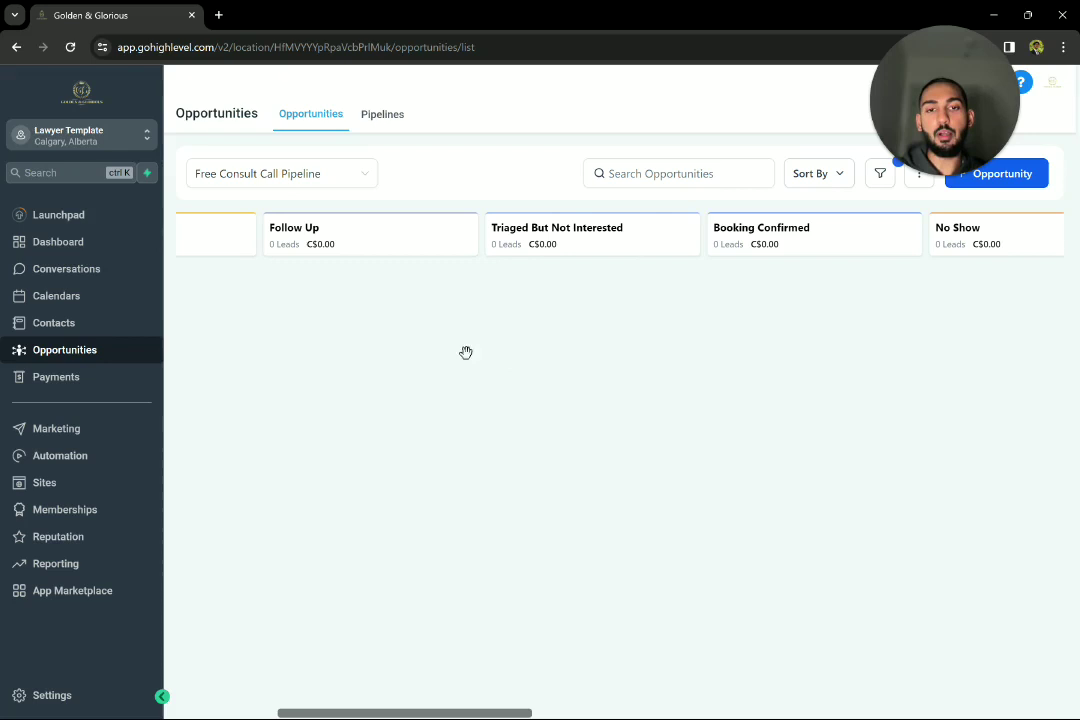
{"action": "scroll", "coordinate": [693, 284], "scroll_direction": "right", "scroll_amount": 2}
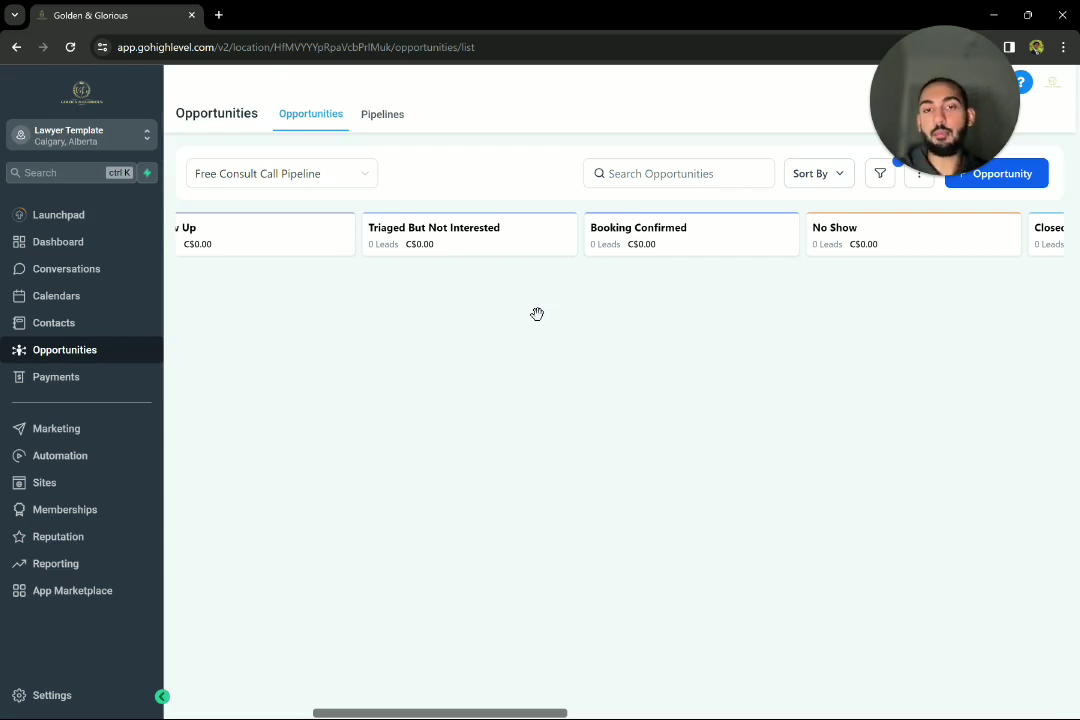
{"action": "scroll", "coordinate": [537, 314], "scroll_direction": "right", "scroll_amount": 3}
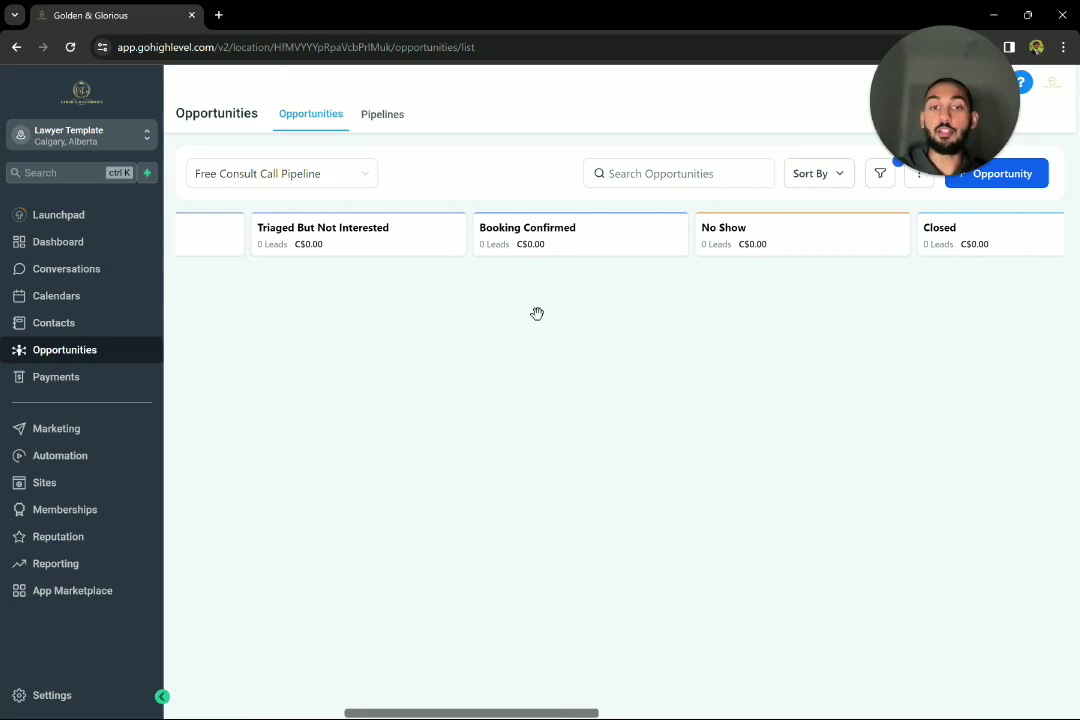
{"action": "left_click_drag", "start_coordinate": [538, 244], "coordinate": [473, 234]}
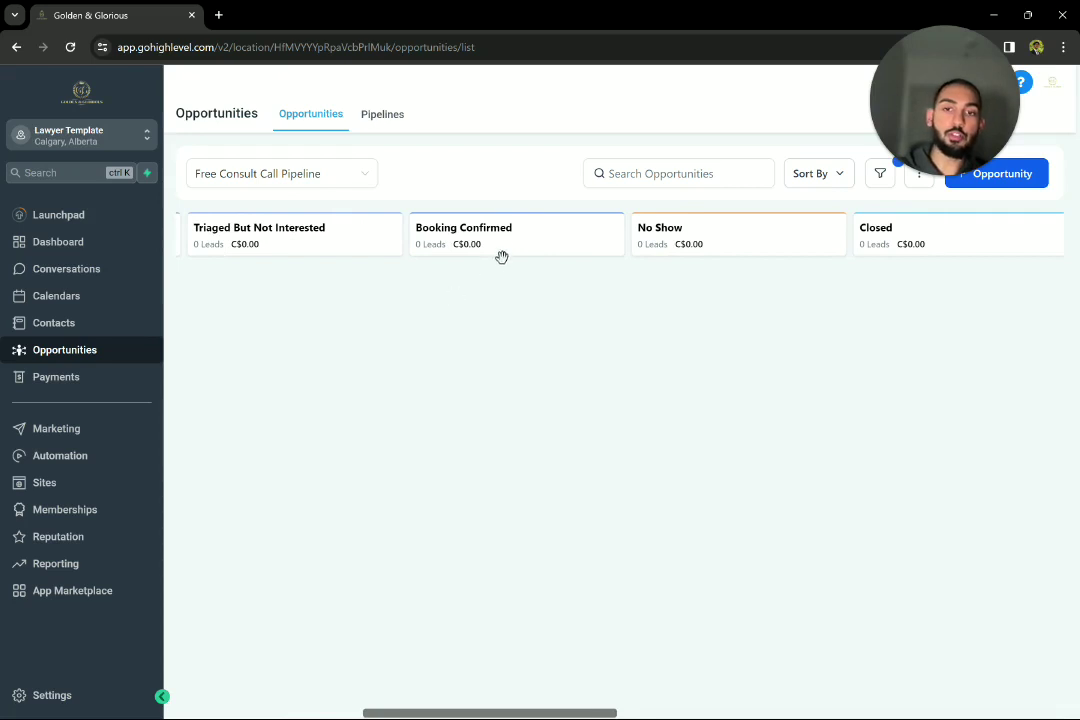
{"action": "scroll", "coordinate": [530, 242], "scroll_direction": "right", "scroll_amount": 5}
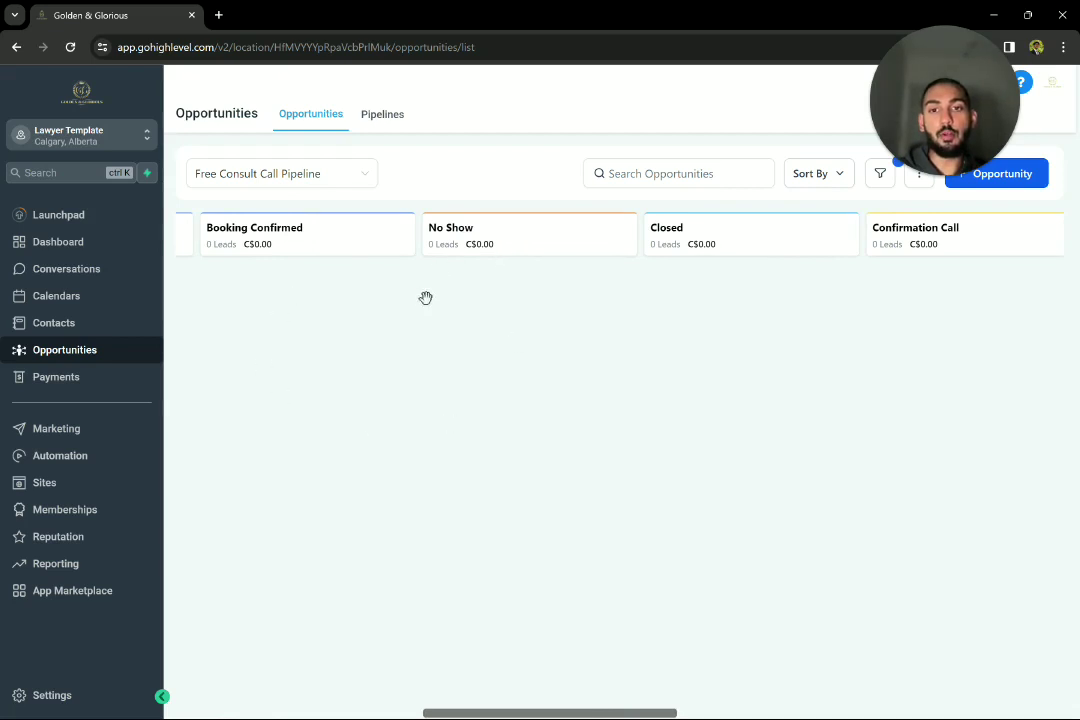
{"action": "scroll", "coordinate": [464, 307], "scroll_direction": "right", "scroll_amount": 1}
{"action": "scroll", "coordinate": [464, 307], "scroll_direction": "right", "scroll_amount": 4}
{"action": "scroll", "coordinate": [487, 371], "scroll_direction": "right", "scroll_amount": 4}
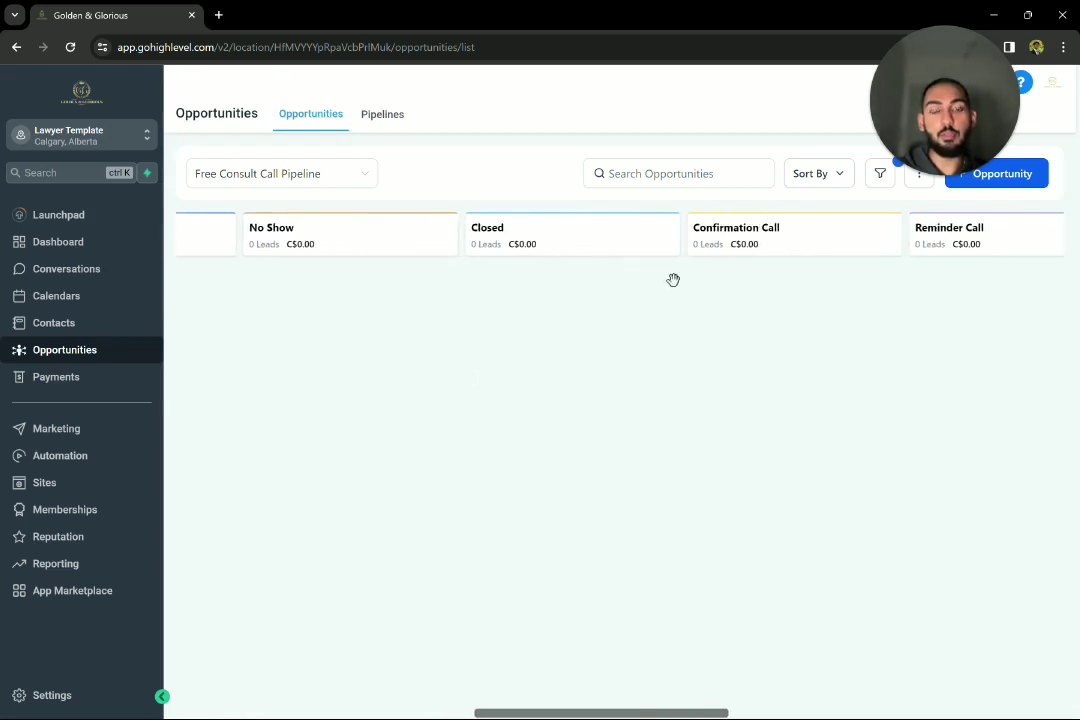
{"action": "scroll", "coordinate": [710, 313], "scroll_direction": "right", "scroll_amount": 1}
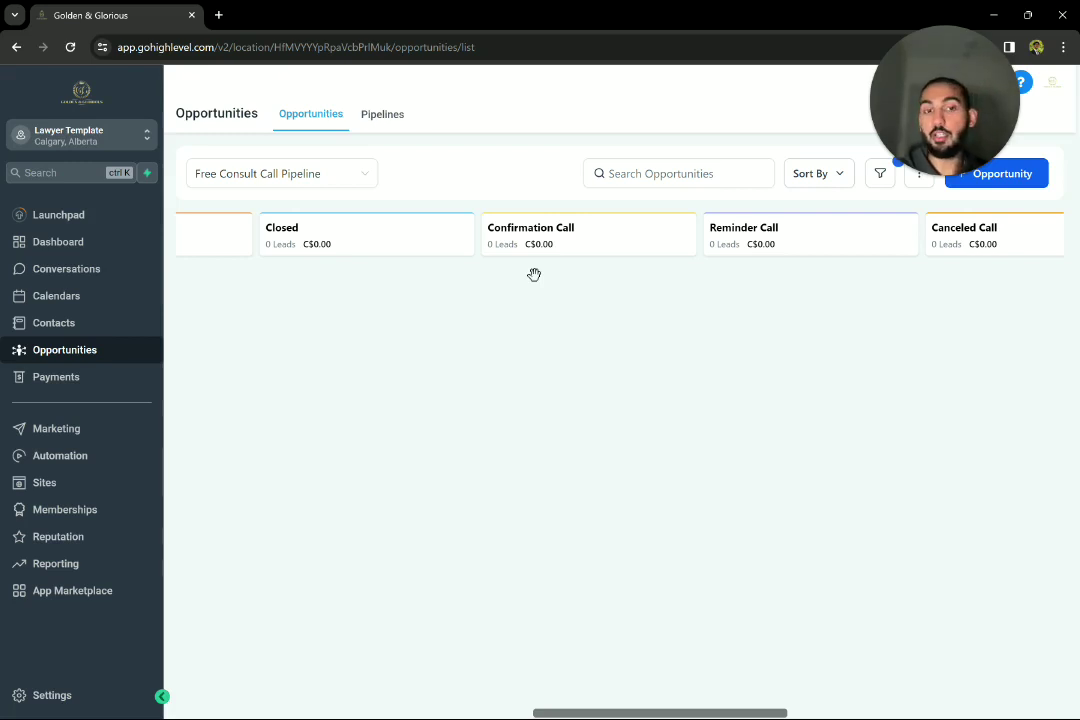
{"action": "scroll", "coordinate": [534, 274], "scroll_direction": "right", "scroll_amount": 2}
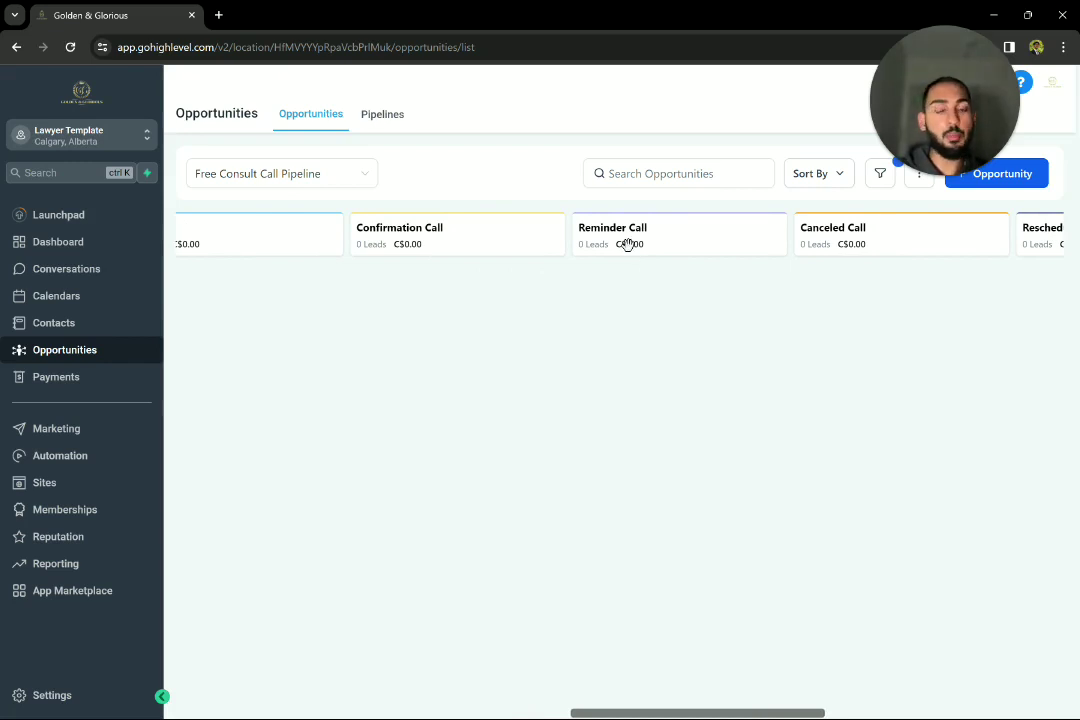
{"action": "scroll", "coordinate": [627, 244], "scroll_direction": "right", "scroll_amount": 3}
{"action": "scroll", "coordinate": [730, 246], "scroll_direction": "right", "scroll_amount": 2}
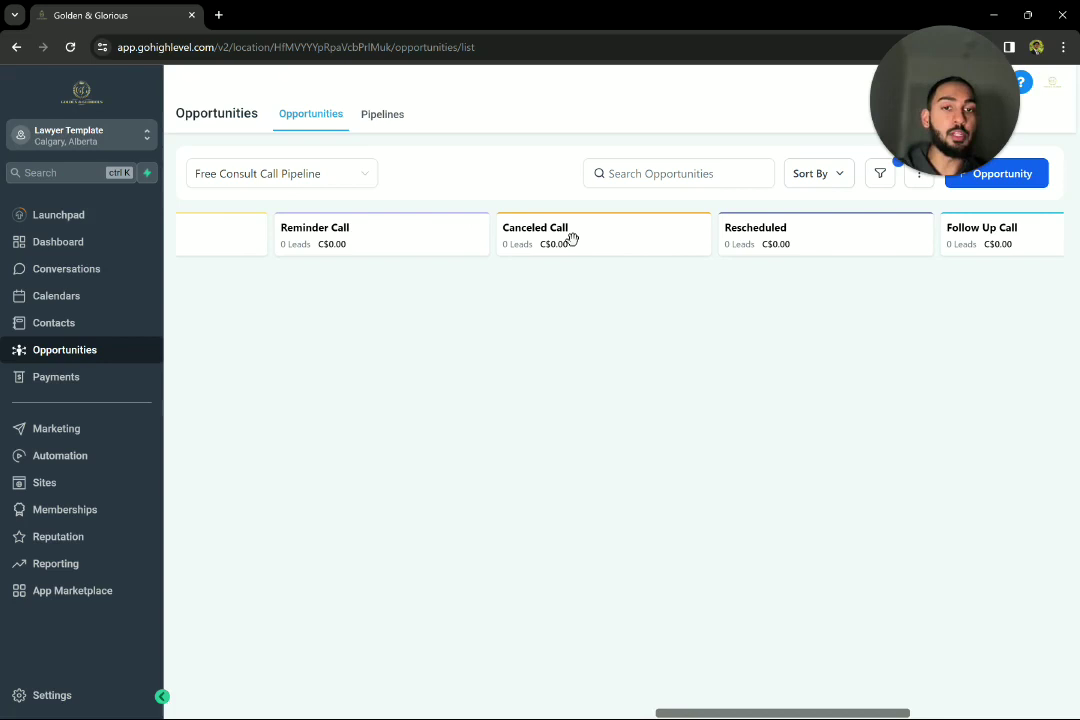
{"action": "scroll", "coordinate": [570, 238], "scroll_direction": "right", "scroll_amount": 3}
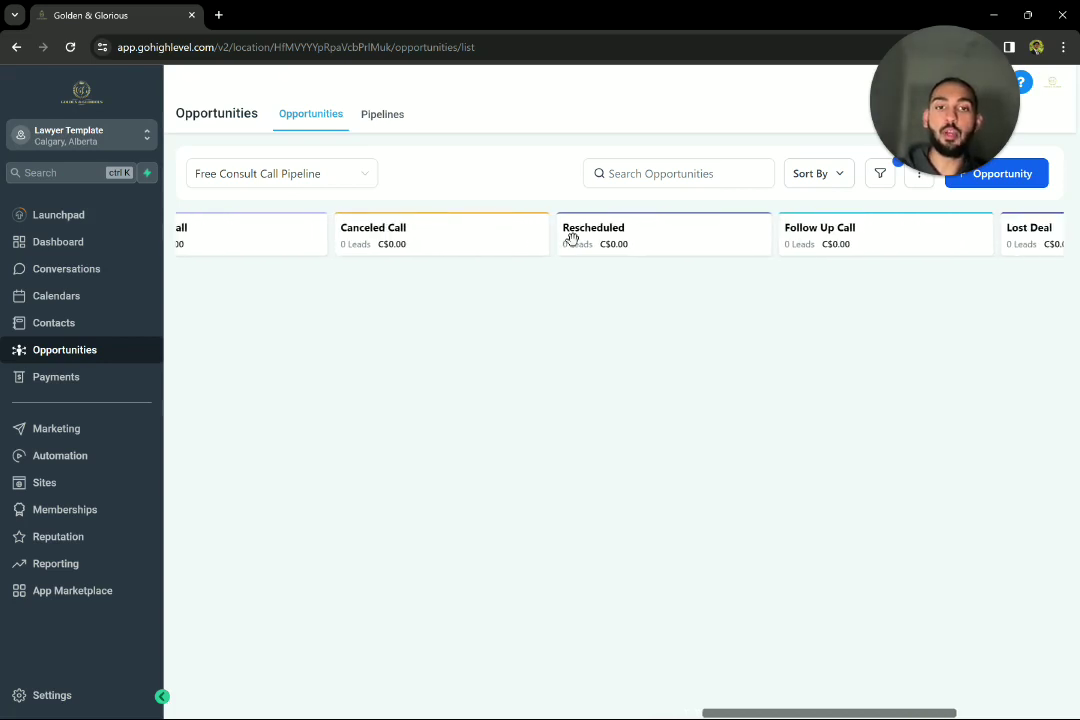
{"action": "scroll", "coordinate": [692, 231], "scroll_direction": "right", "scroll_amount": 3}
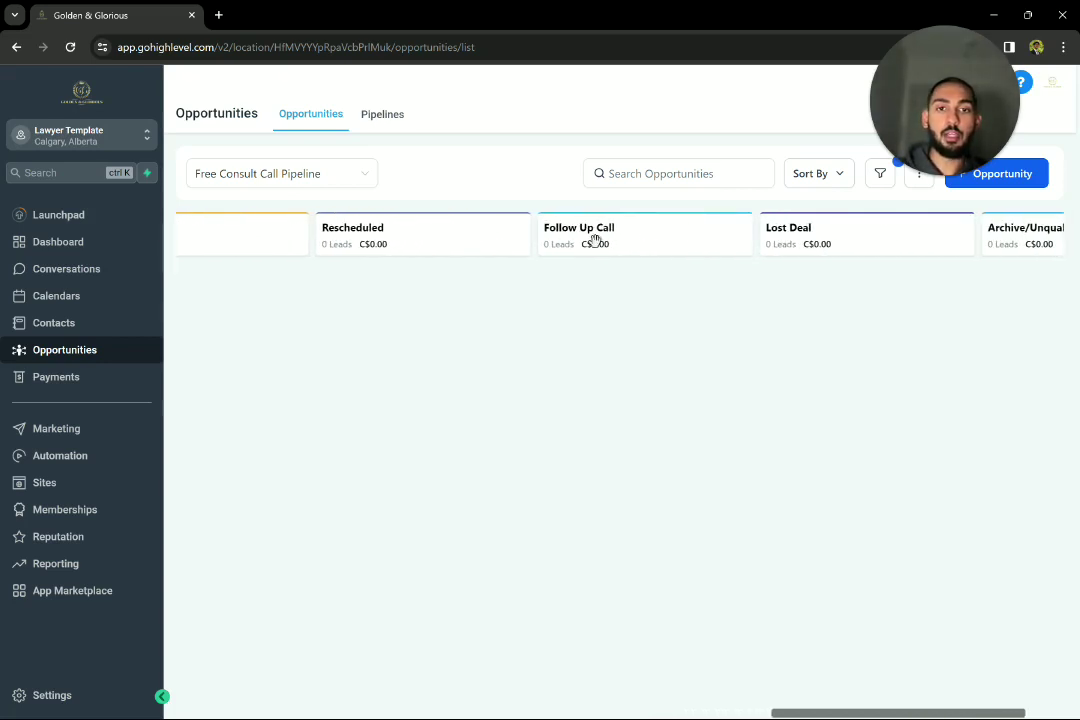
{"action": "left_click_drag", "start_coordinate": [588, 243], "coordinate": [486, 315]}
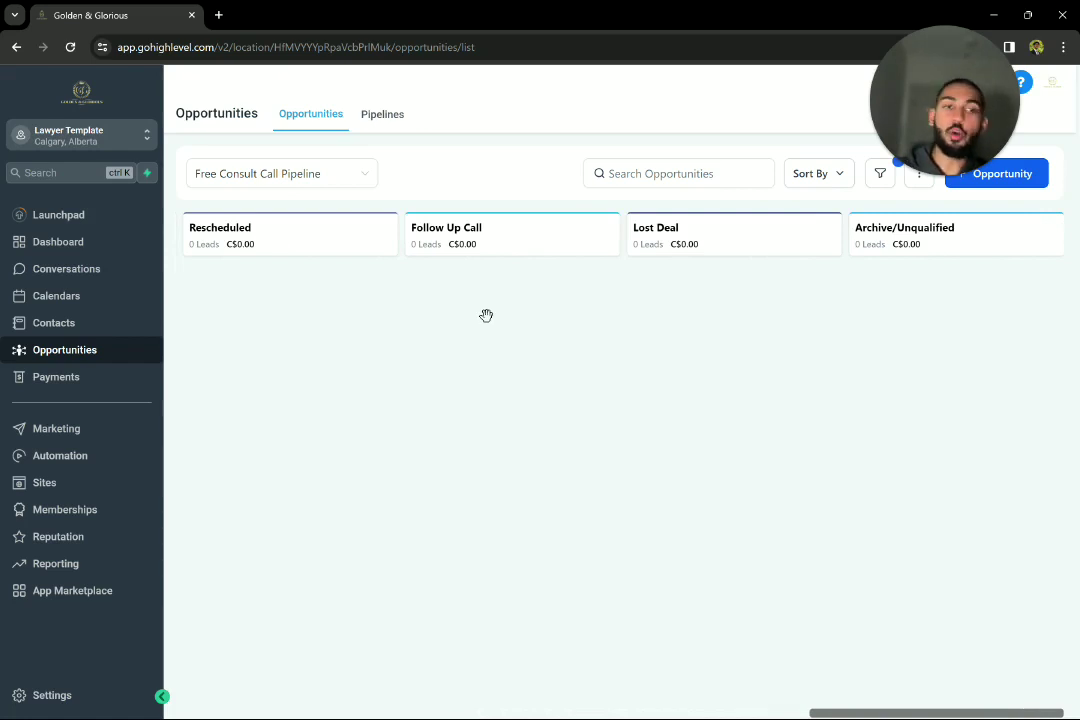
{"action": "scroll", "coordinate": [486, 315], "scroll_direction": "left", "scroll_amount": 10}
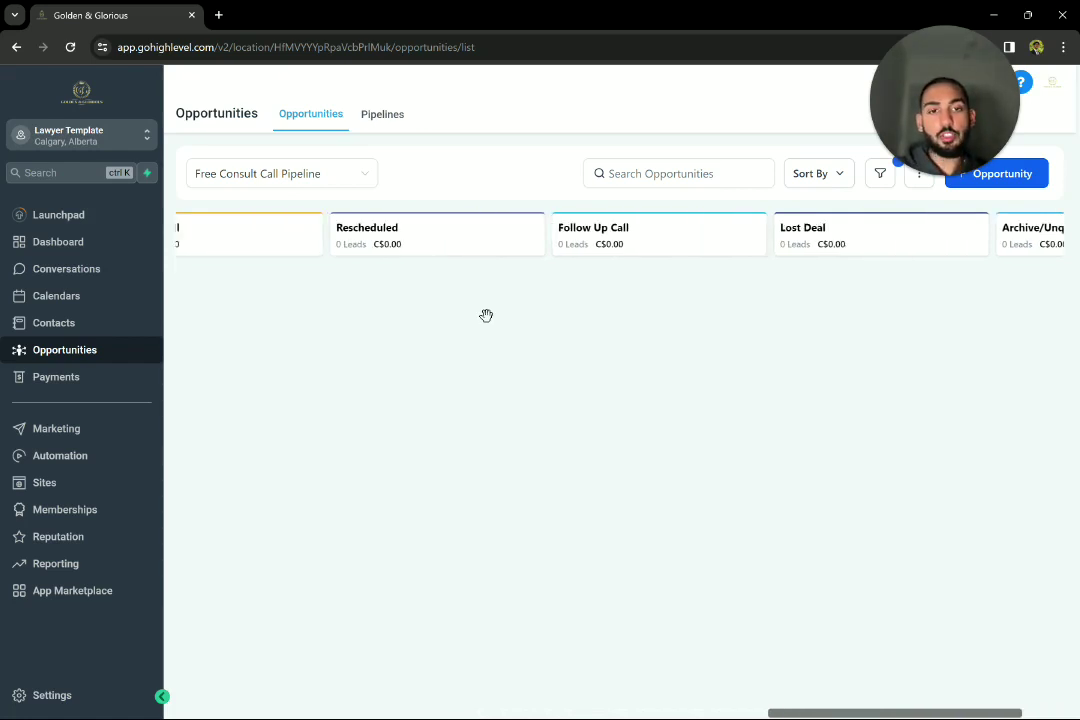
{"action": "scroll", "coordinate": [486, 315], "scroll_direction": "left", "scroll_amount": 10}
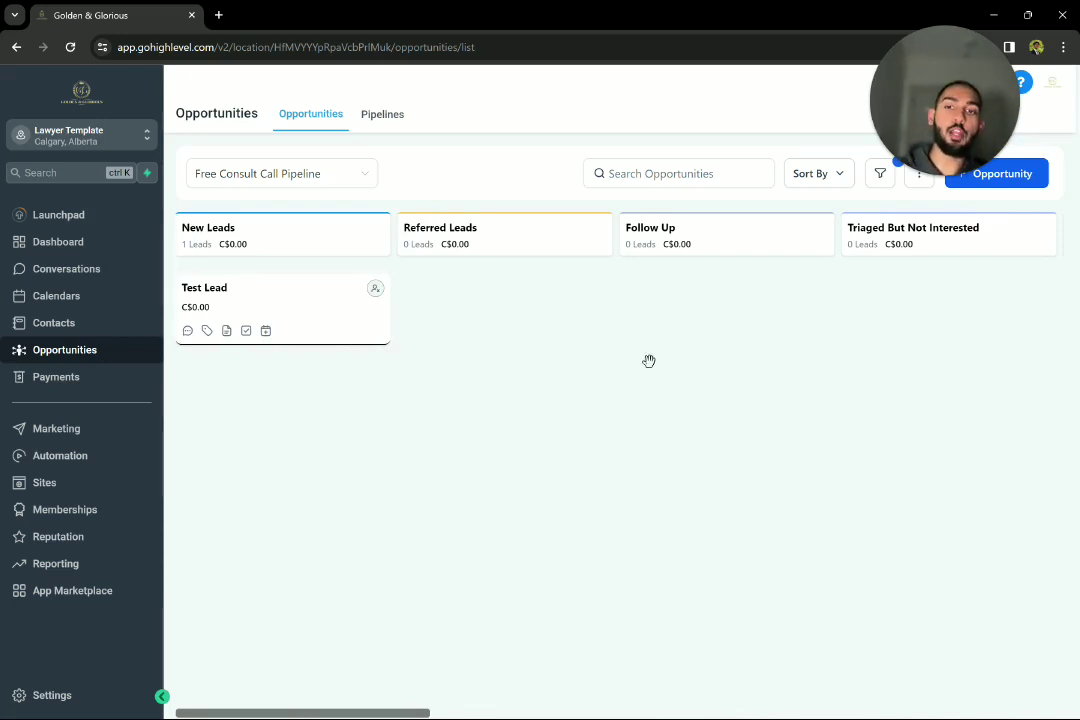
{"action": "scroll", "coordinate": [815, 364], "scroll_direction": "right", "scroll_amount": 2}
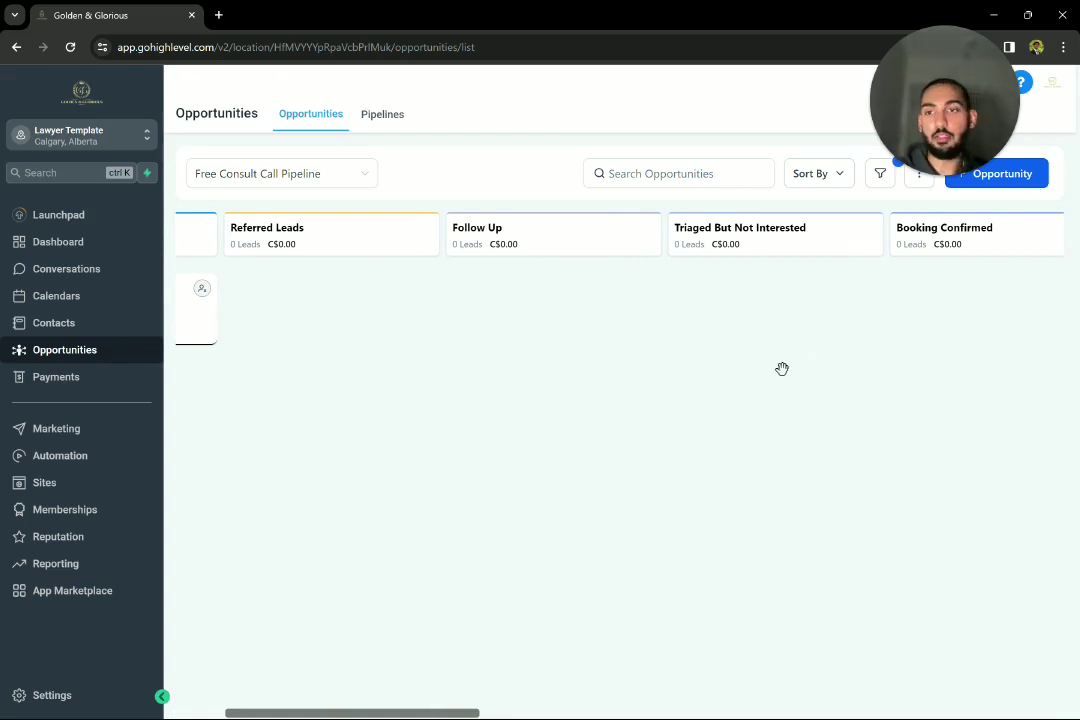
{"action": "scroll", "coordinate": [782, 369], "scroll_direction": "left", "scroll_amount": 2}
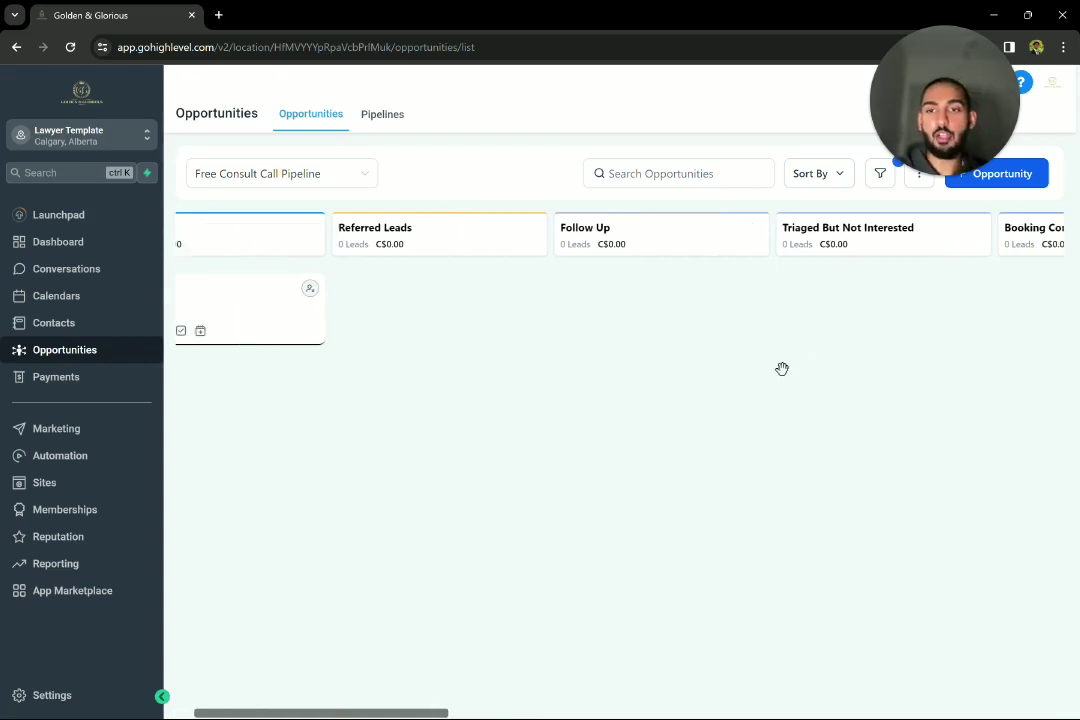
{"action": "scroll", "coordinate": [782, 369], "scroll_direction": "left", "scroll_amount": 1}
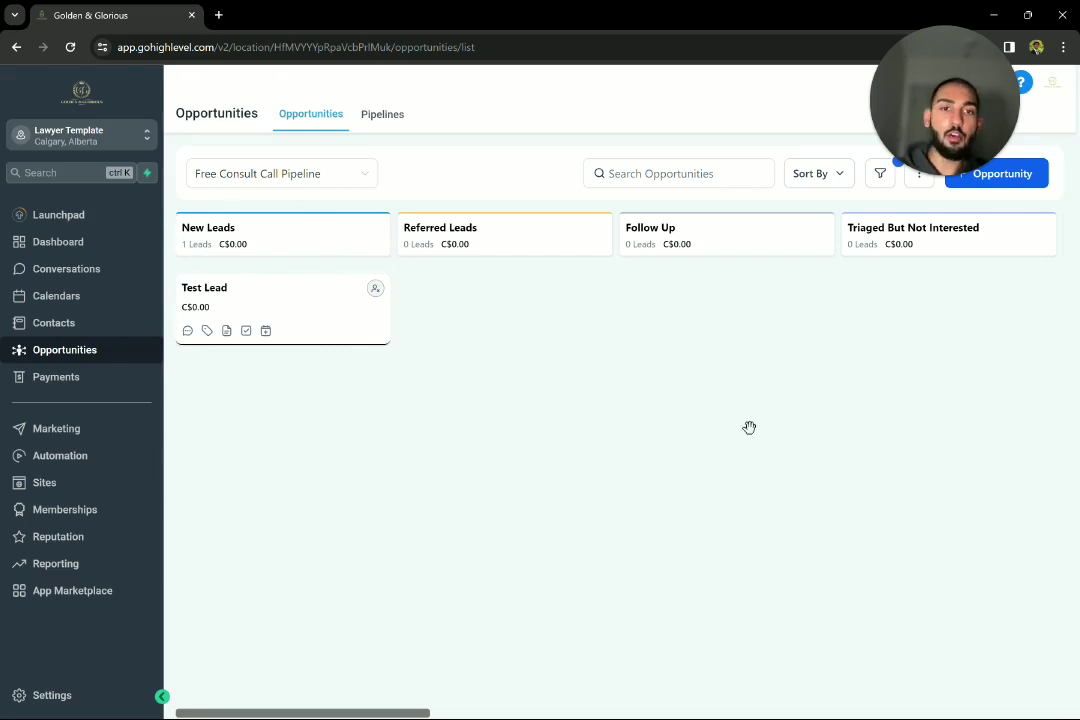
{"action": "scroll", "coordinate": [750, 427], "scroll_direction": "right", "scroll_amount": 5}
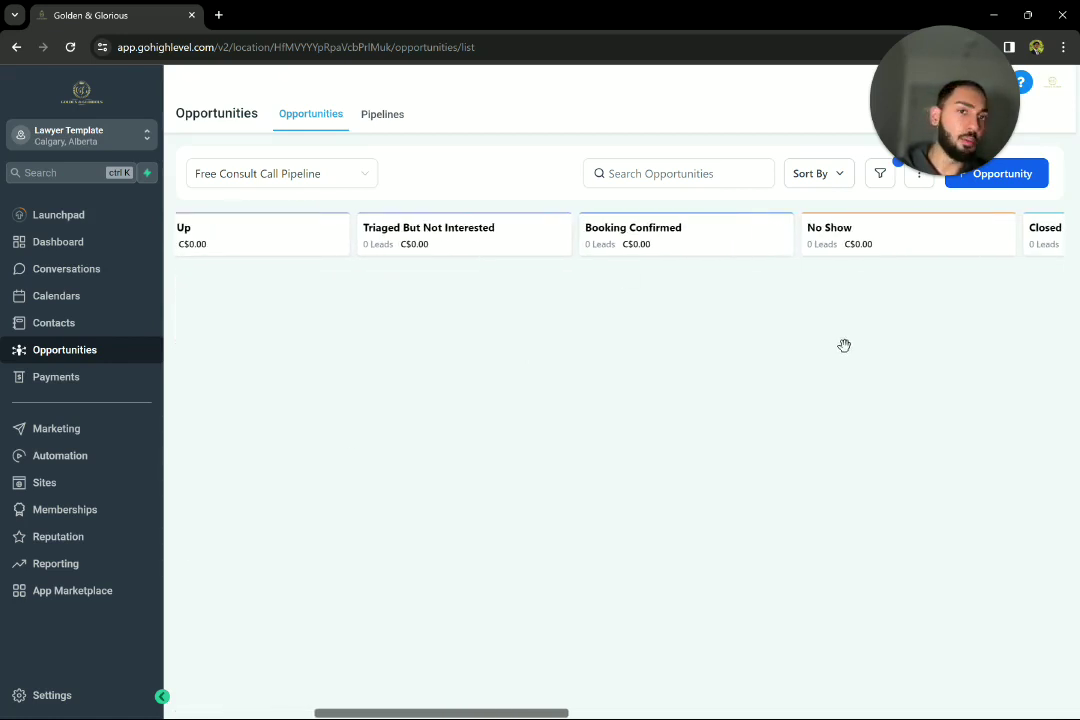
{"action": "scroll", "coordinate": [844, 345], "scroll_direction": "right", "scroll_amount": 4}
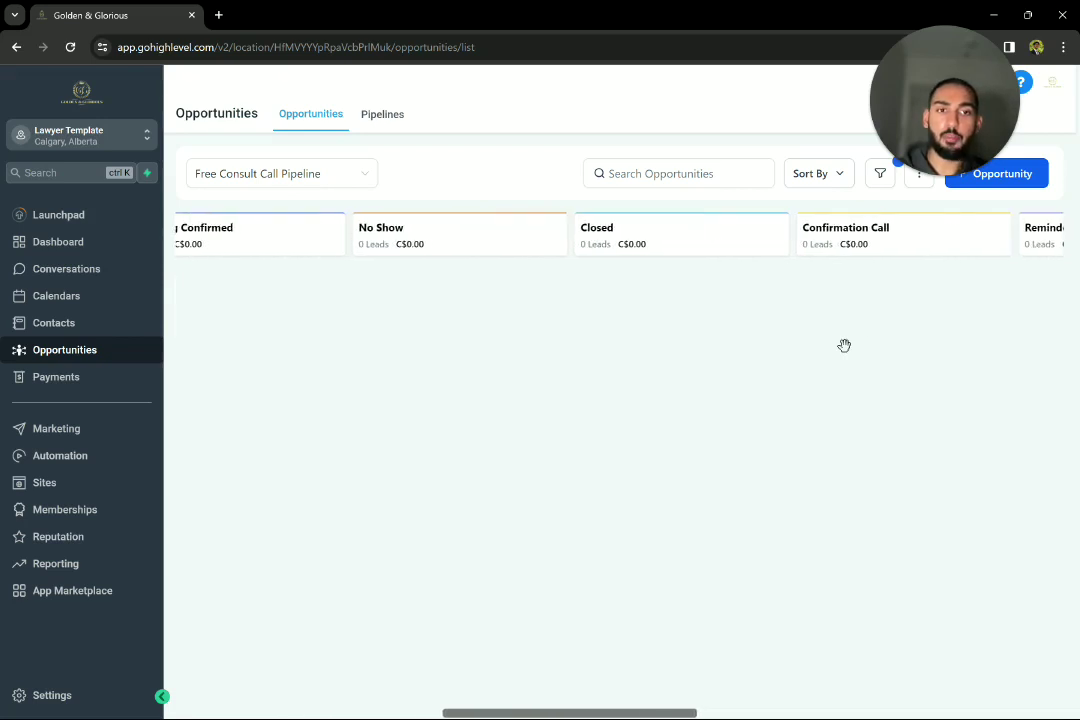
- Review the Free Consult Call Pipeline stages once more from New Leads through Archive/Unqualified, and return to the Test Lead card
{"action": "scroll", "coordinate": [844, 345], "scroll_direction": "left", "scroll_amount": 6}
{"action": "scroll", "coordinate": [844, 345], "scroll_direction": "left", "scroll_amount": 3}
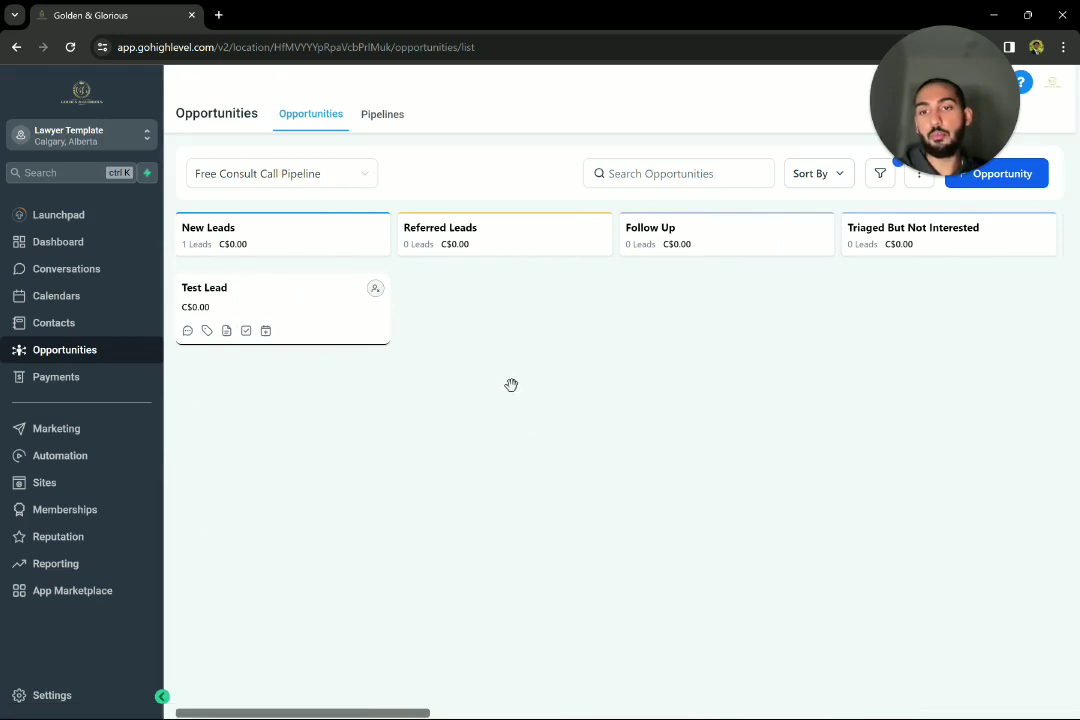
{"action": "scroll", "coordinate": [511, 385], "scroll_direction": "right", "scroll_amount": 1}
{"action": "scroll", "coordinate": [511, 385], "scroll_direction": "left", "scroll_amount": 1}
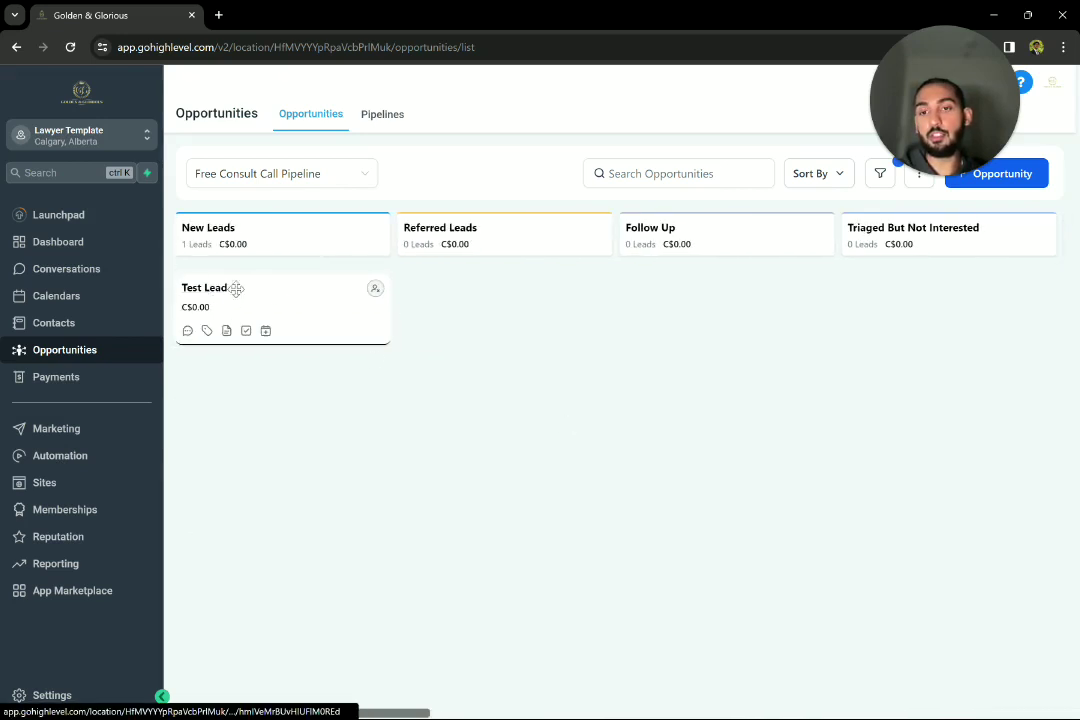
{"action": "scroll", "coordinate": [528, 405], "scroll_direction": "right", "scroll_amount": 5}
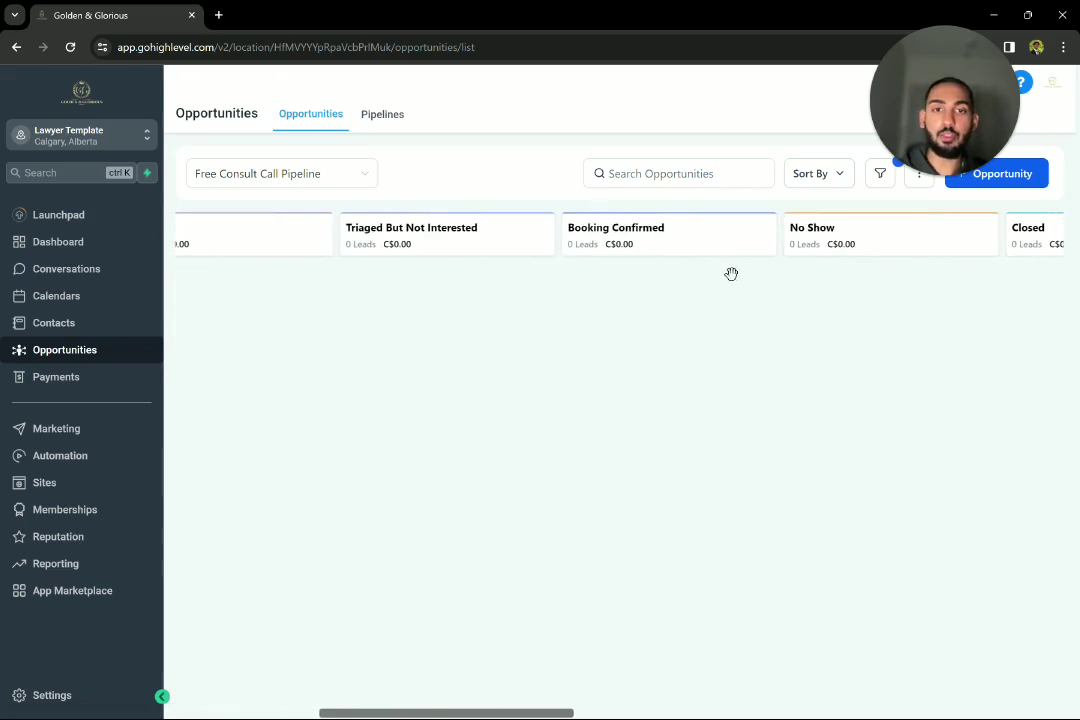
{"action": "scroll", "coordinate": [710, 276], "scroll_direction": "left", "scroll_amount": 1}
{"action": "scroll", "coordinate": [836, 323], "scroll_direction": "right", "scroll_amount": 3}
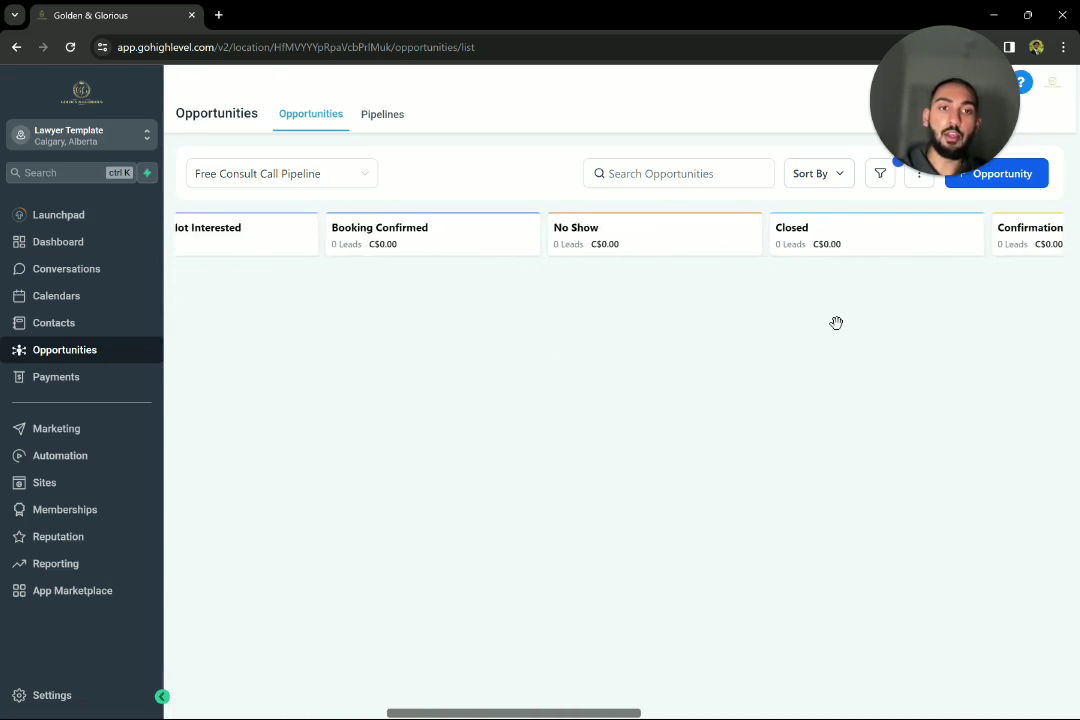
{"action": "scroll", "coordinate": [836, 323], "scroll_direction": "right", "scroll_amount": 10}
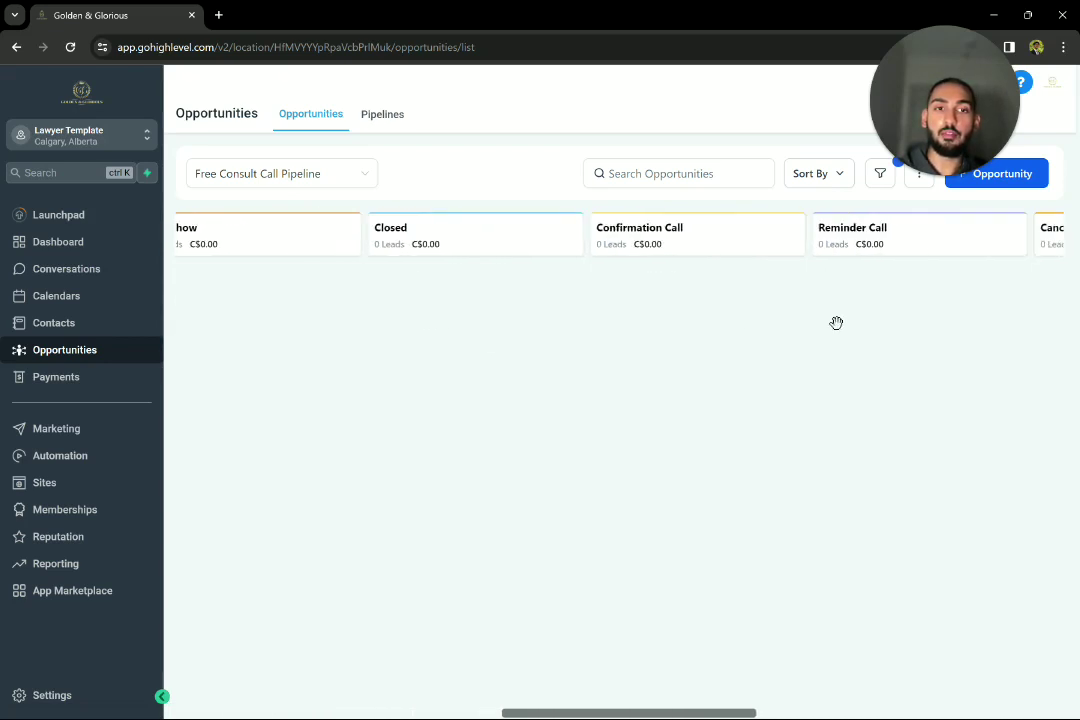
{"action": "scroll", "coordinate": [836, 323], "scroll_direction": "right", "scroll_amount": 3}
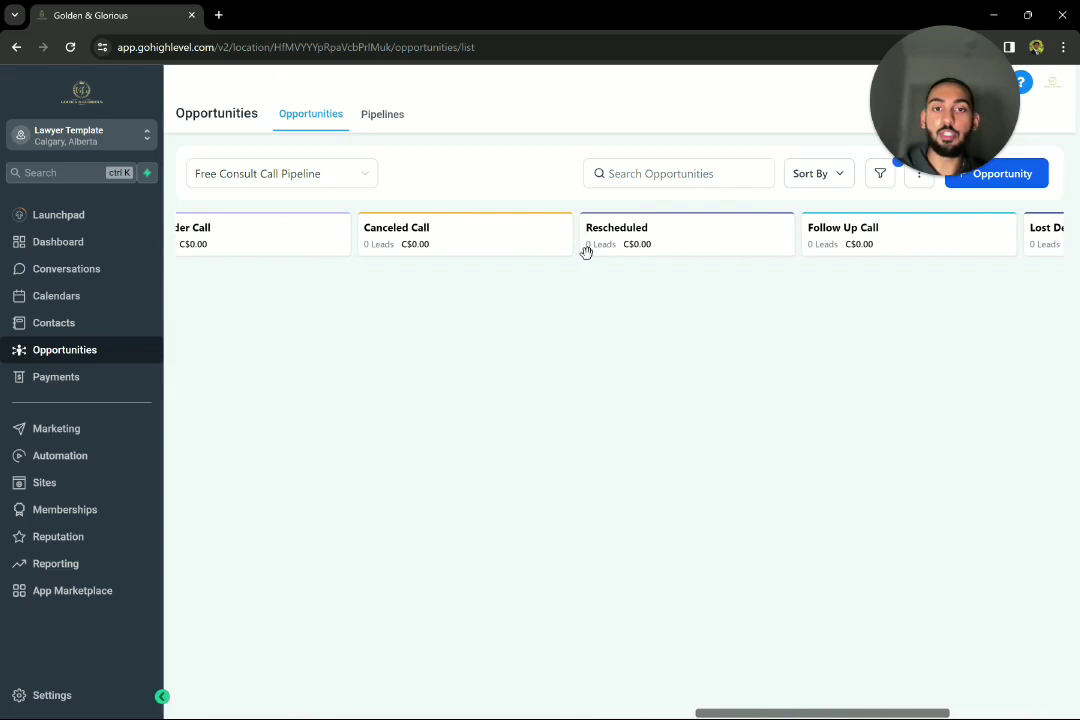
{"action": "scroll", "coordinate": [710, 277], "scroll_direction": "right", "scroll_amount": 5}
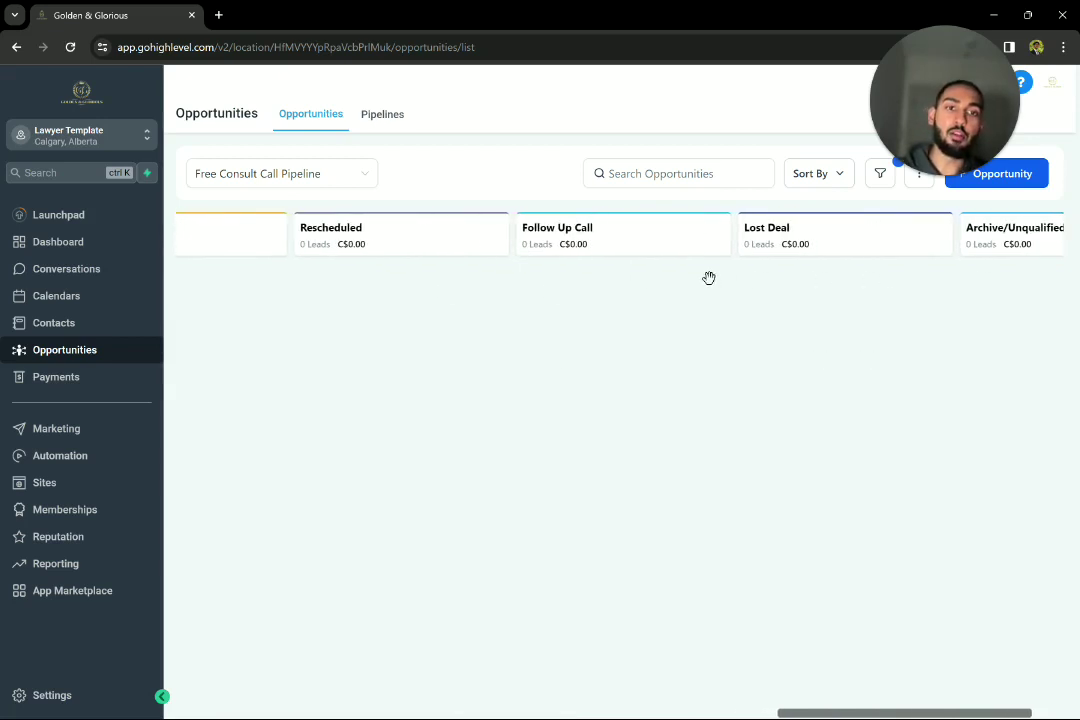
{"action": "scroll", "coordinate": [610, 354], "scroll_direction": "left", "scroll_amount": 20}
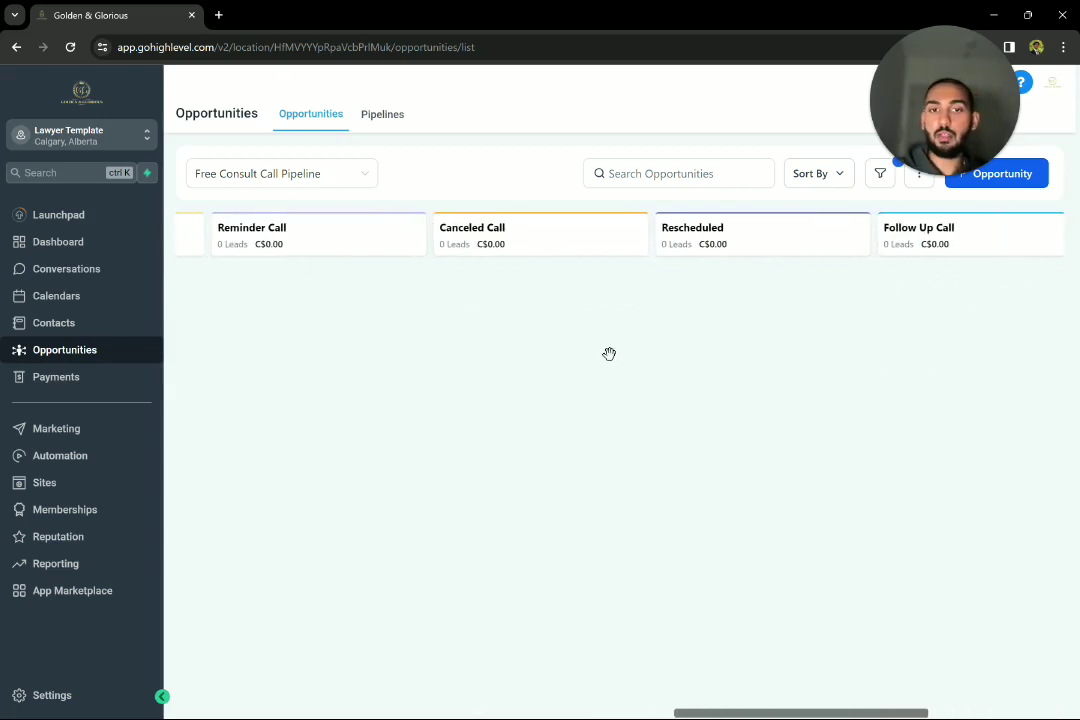
{"action": "scroll", "coordinate": [609, 354], "scroll_direction": "left", "scroll_amount": 7}
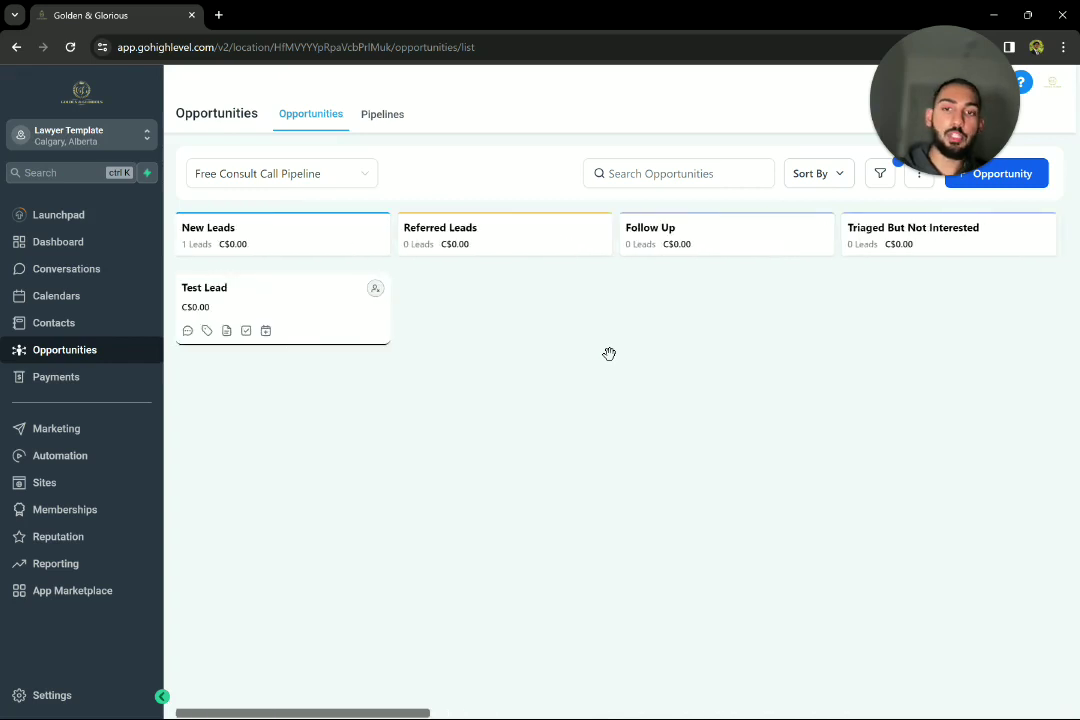
- Move the Test Lead opportunity from the New Leads stage to the Follow Up stage
{"action": "scroll", "coordinate": [609, 354], "scroll_direction": "right", "scroll_amount": 1}
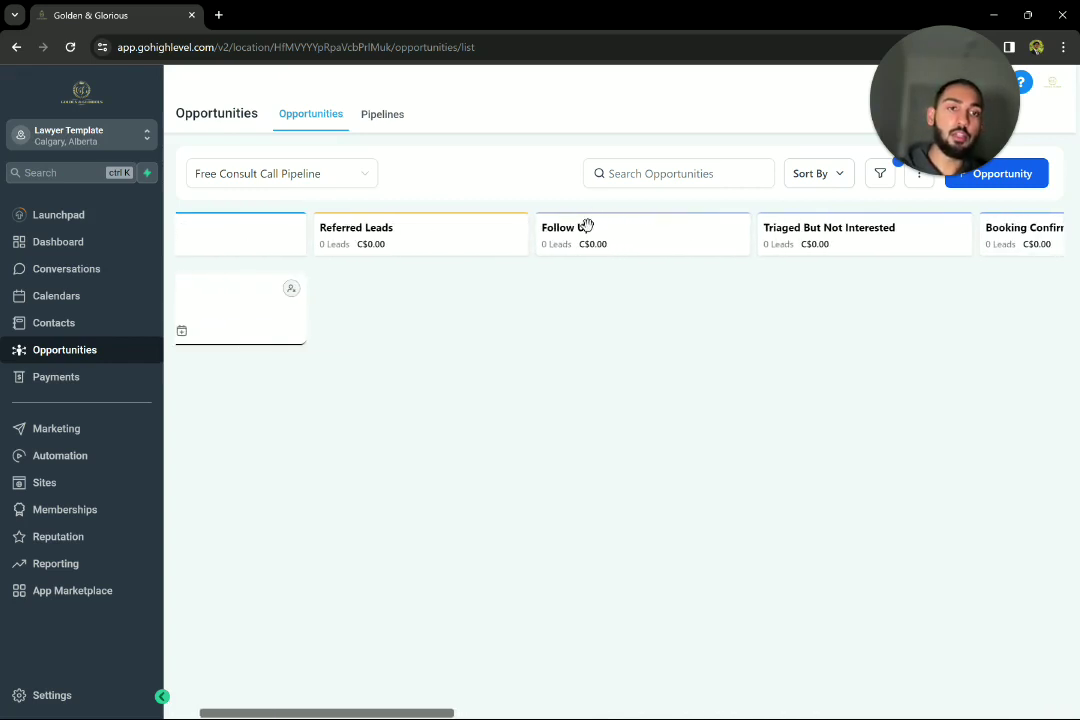
{"action": "scroll", "coordinate": [359, 388], "scroll_direction": "left", "scroll_amount": 1}
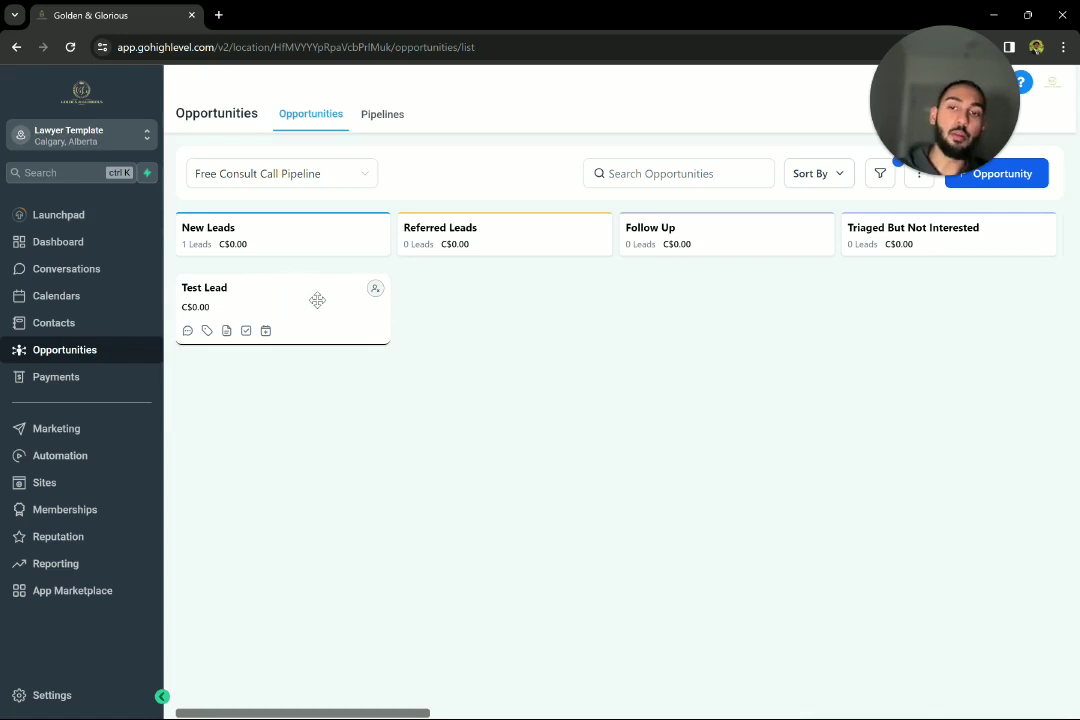
{"action": "left_click_drag", "start_coordinate": [299, 309], "coordinate": [747, 299]}
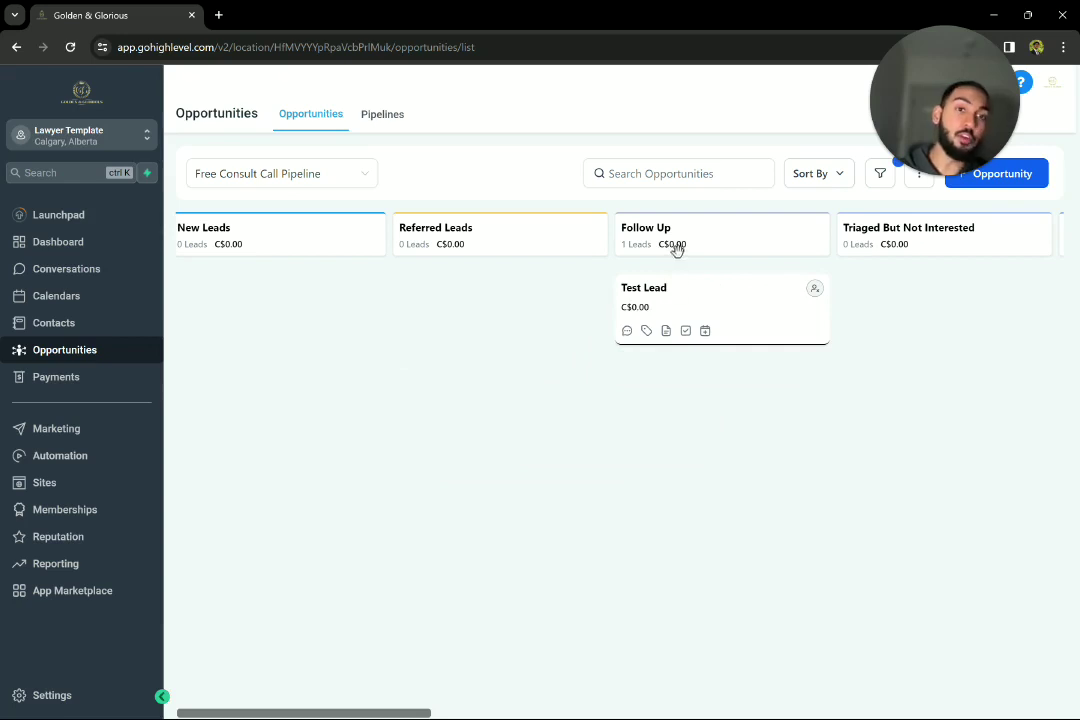
- View the pipeline stages that come after Follow Up, from Triaged But Not Interested through Reminder Call
{"action": "scroll", "coordinate": [676, 248], "scroll_direction": "right", "scroll_amount": 1}
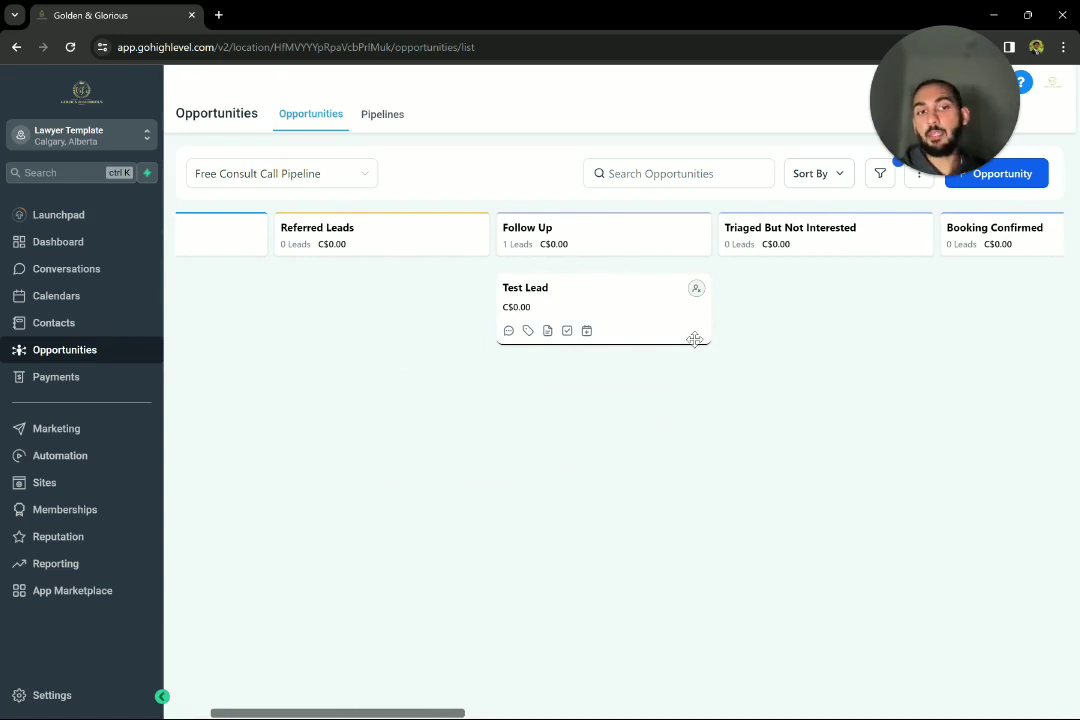
{"action": "scroll", "coordinate": [694, 339], "scroll_direction": "right", "scroll_amount": 1}
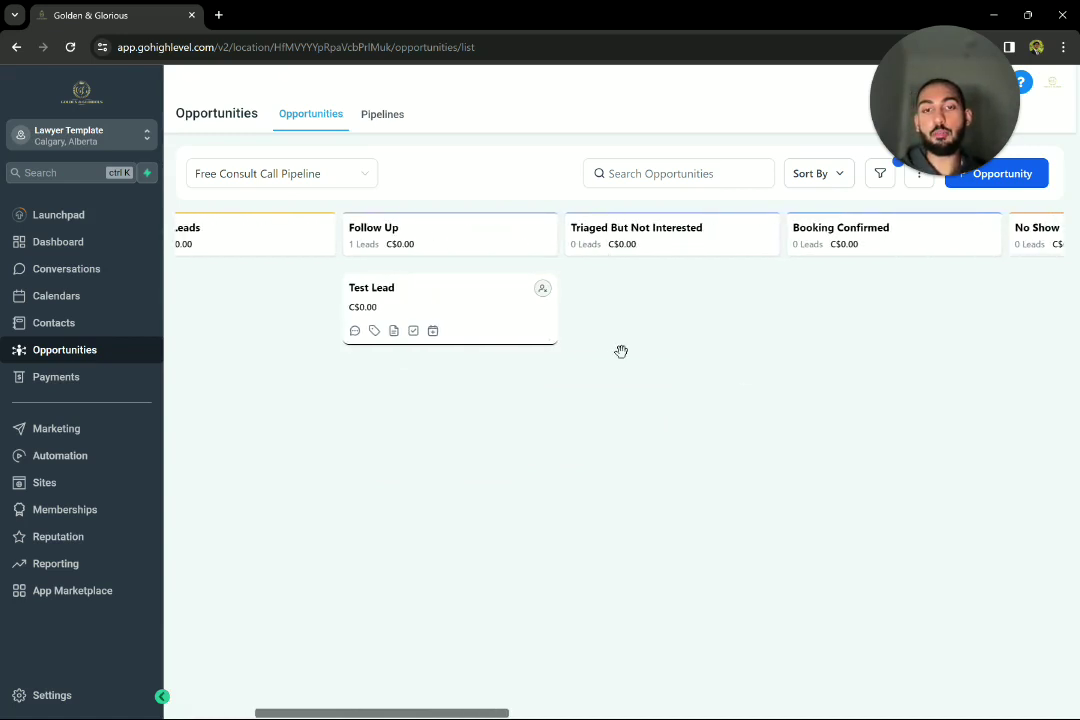
{"action": "scroll", "coordinate": [621, 351], "scroll_direction": "right", "scroll_amount": 3}
{"action": "scroll", "coordinate": [545, 294], "scroll_direction": "right", "scroll_amount": 2}
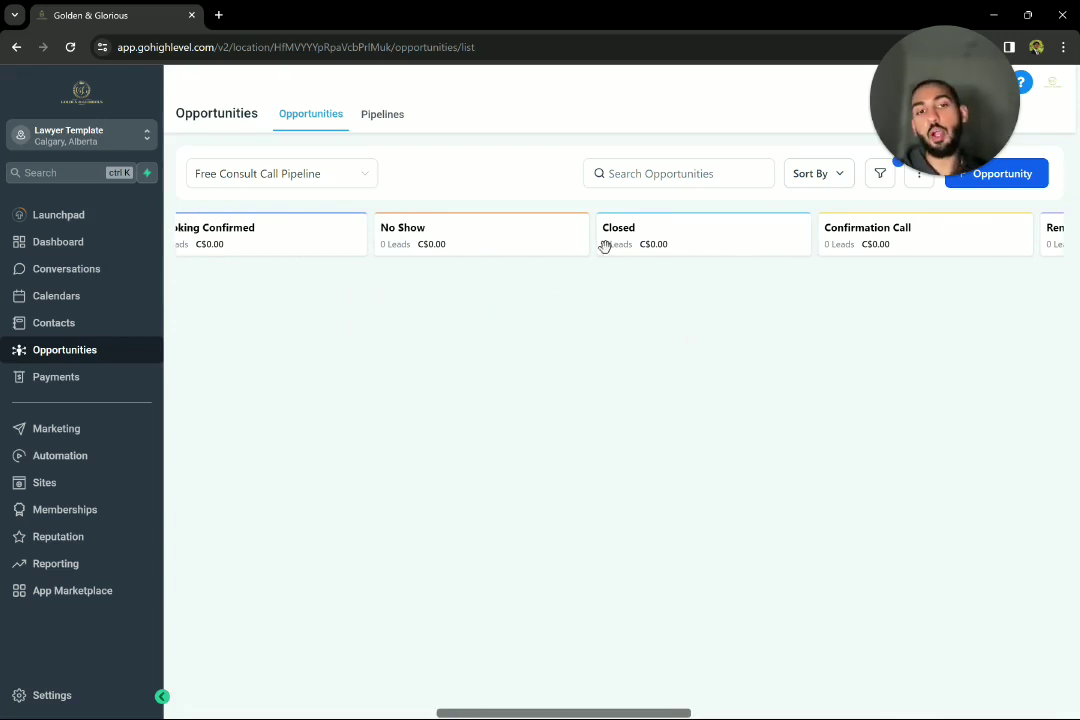
{"action": "scroll", "coordinate": [605, 246], "scroll_direction": "right", "scroll_amount": 1}
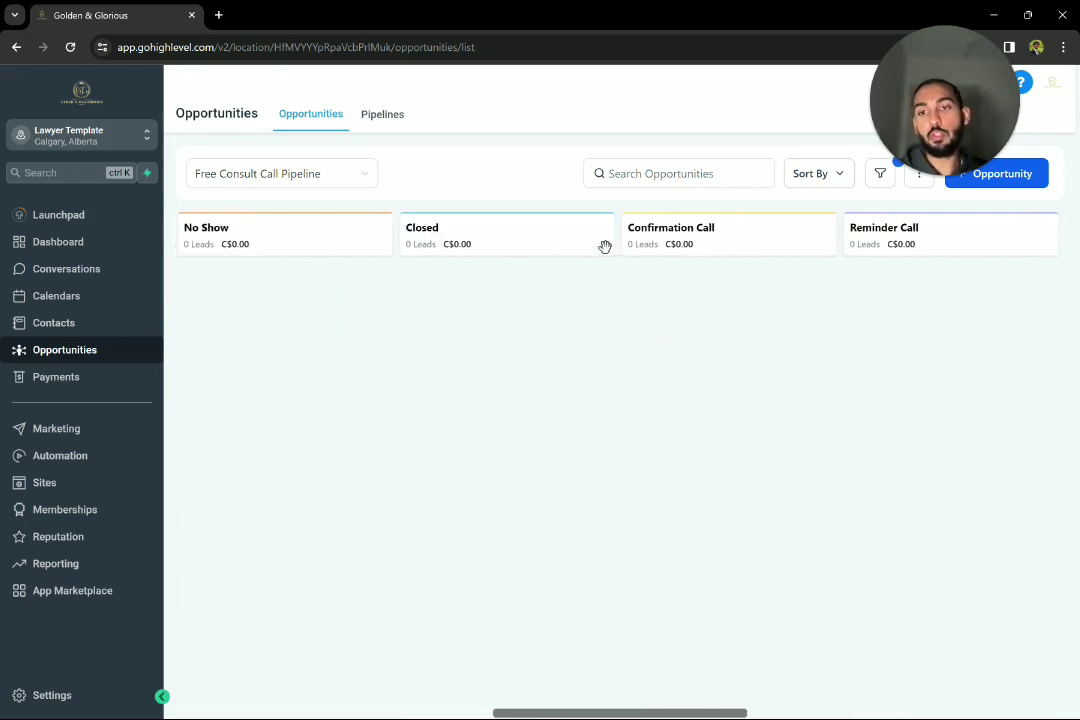
- Open Workflow A: Tag "LEAD" (Direct Response) from the automation workflows and view the start of its sequence
{"action": "left_click", "coordinate": [91, 458]}
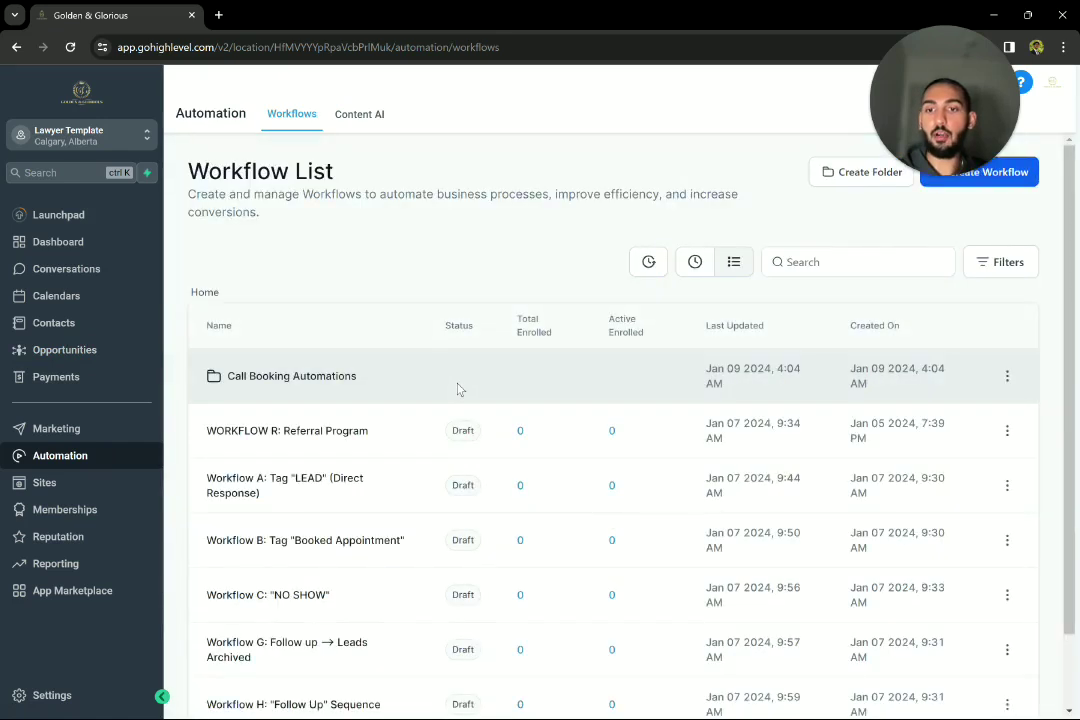
{"action": "scroll", "coordinate": [458, 389], "scroll_direction": "down", "scroll_amount": 1}
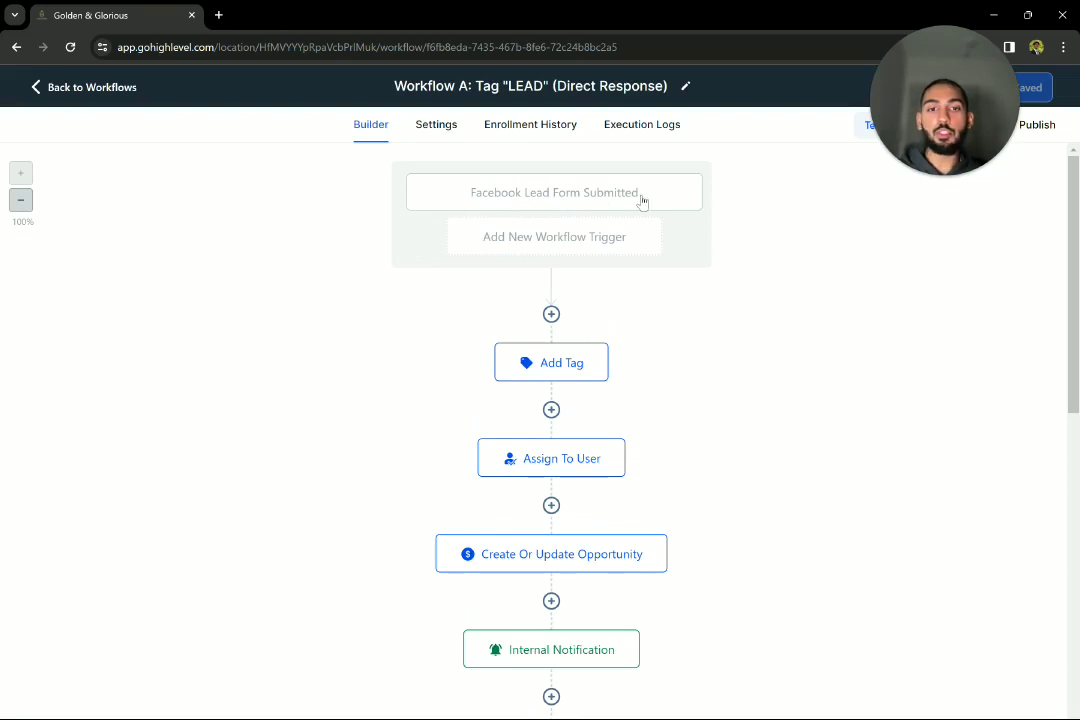
{"action": "scroll", "coordinate": [545, 240], "scroll_direction": "down", "scroll_amount": 1}
- Inspect the settings of the Add Tag, Assign To User and Create Or Update Opportunity actions, and close them without changes
{"action": "left_click", "coordinate": [531, 252]}
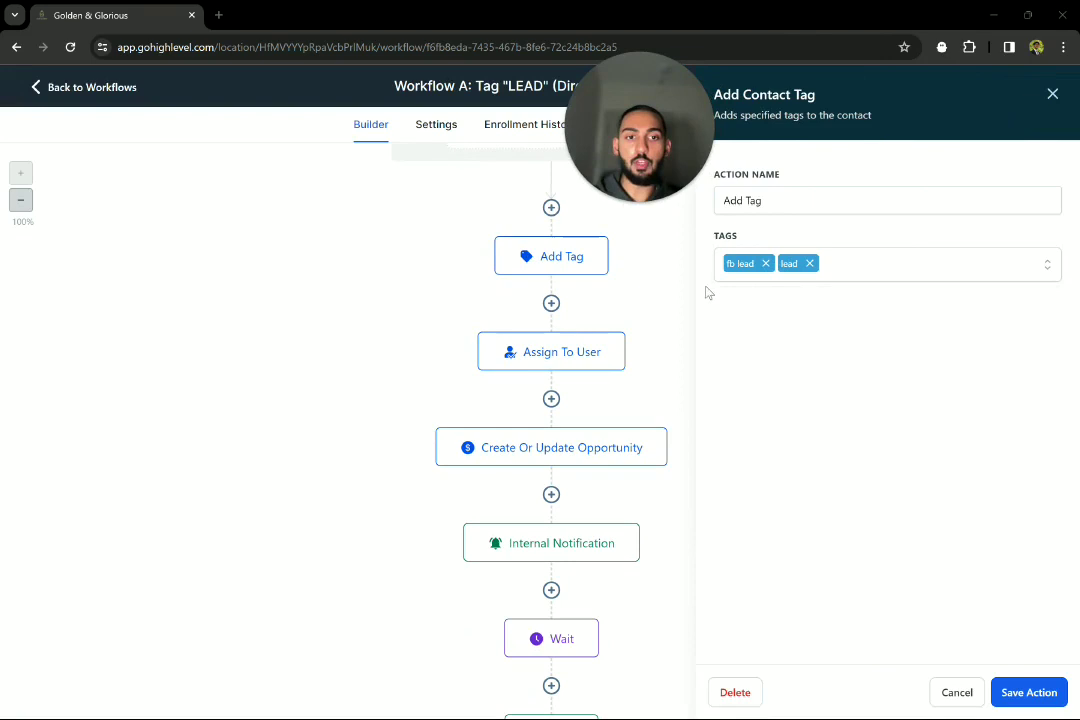
{"action": "left_click", "coordinate": [563, 361]}
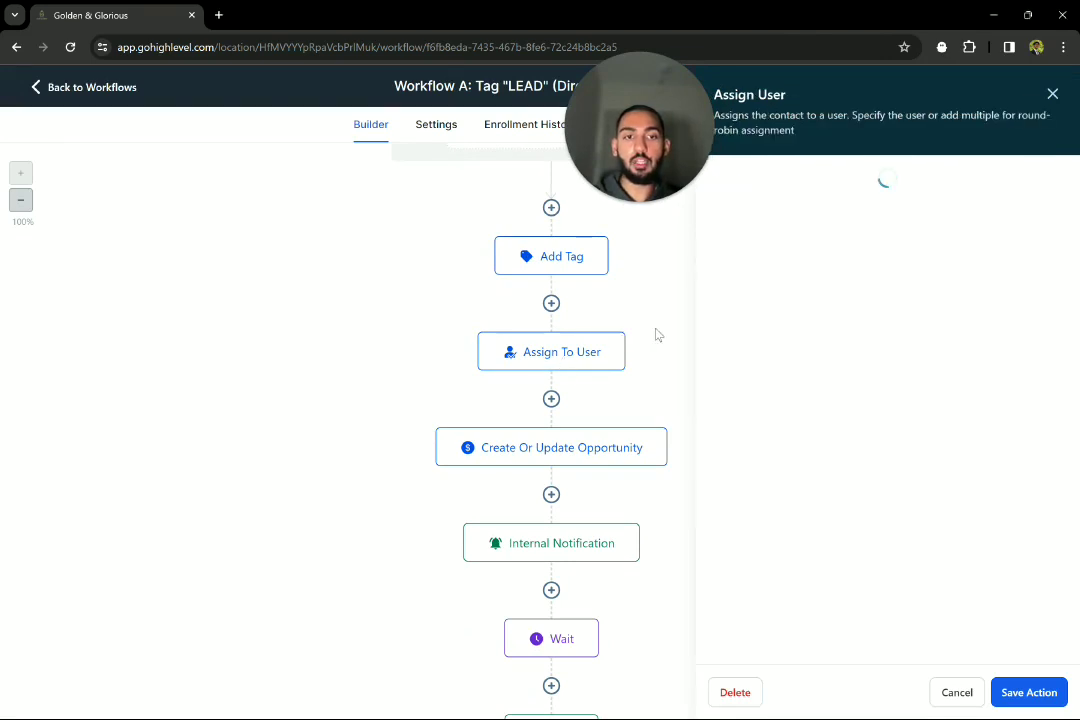
{"action": "scroll", "coordinate": [622, 409], "scroll_direction": "down", "scroll_amount": 1}
{"action": "left_click", "coordinate": [538, 343]}
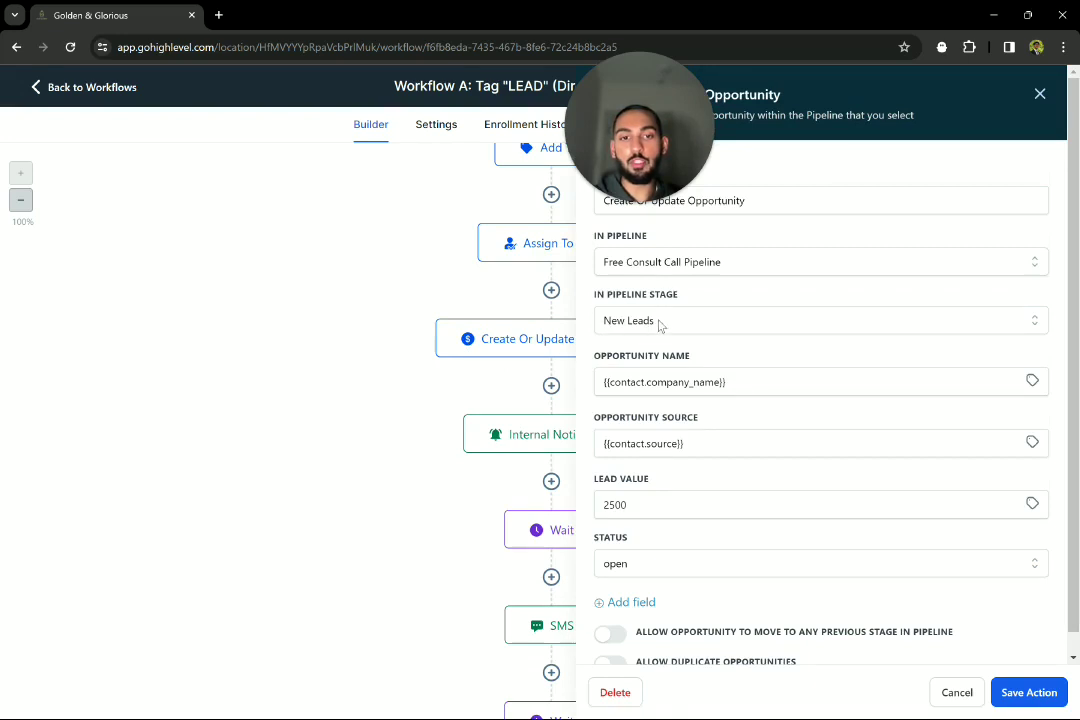
{"action": "left_click", "coordinate": [1042, 100]}
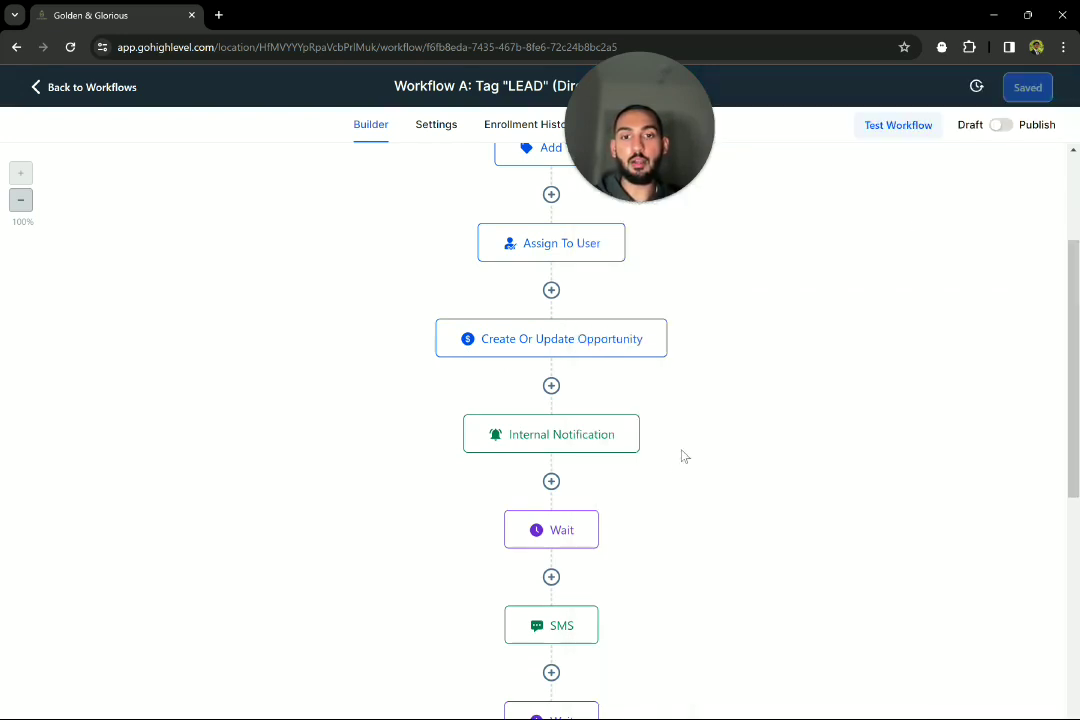
- Inspect the Internal Notification action and the remaining workflow steps down to Voicemail, and close the action's settings
{"action": "scroll", "coordinate": [680, 455], "scroll_direction": "down", "scroll_amount": 1}
{"action": "left_click", "coordinate": [580, 349]}
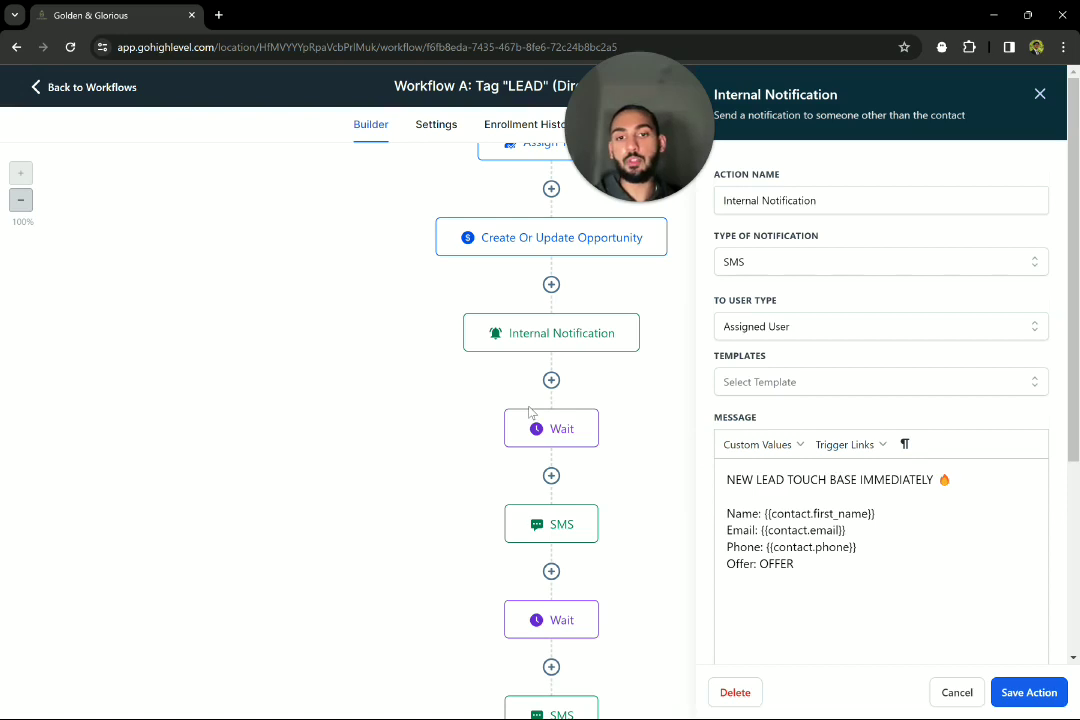
{"action": "scroll", "coordinate": [531, 412], "scroll_direction": "down", "scroll_amount": 5}
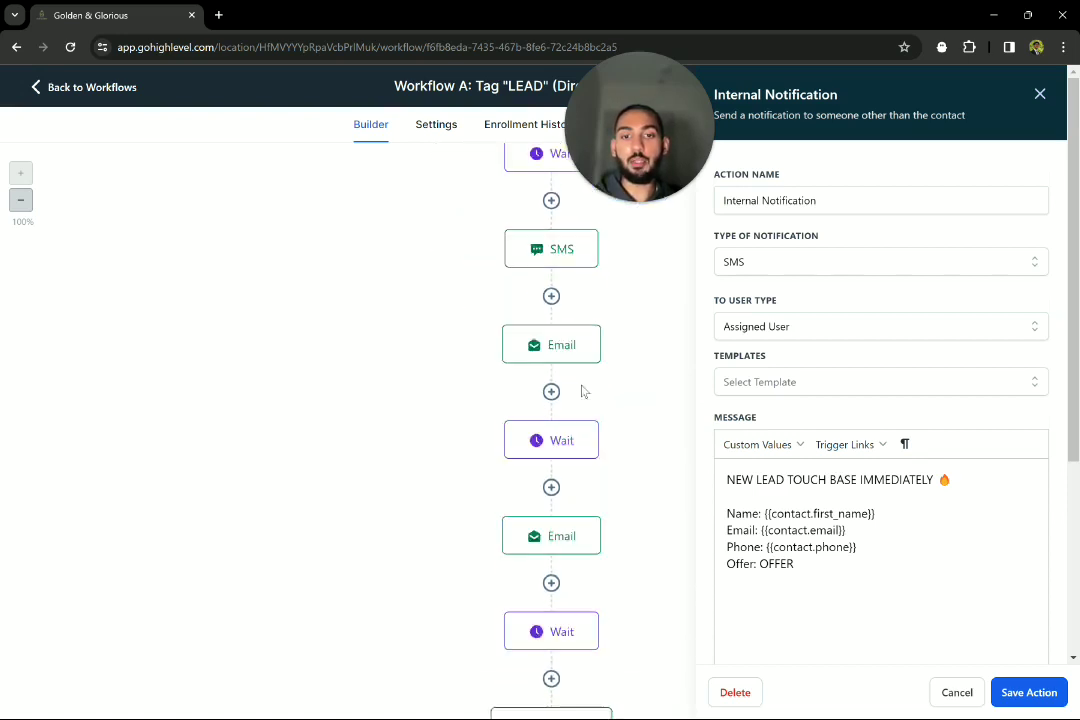
{"action": "scroll", "coordinate": [583, 391], "scroll_direction": "down", "scroll_amount": 2}
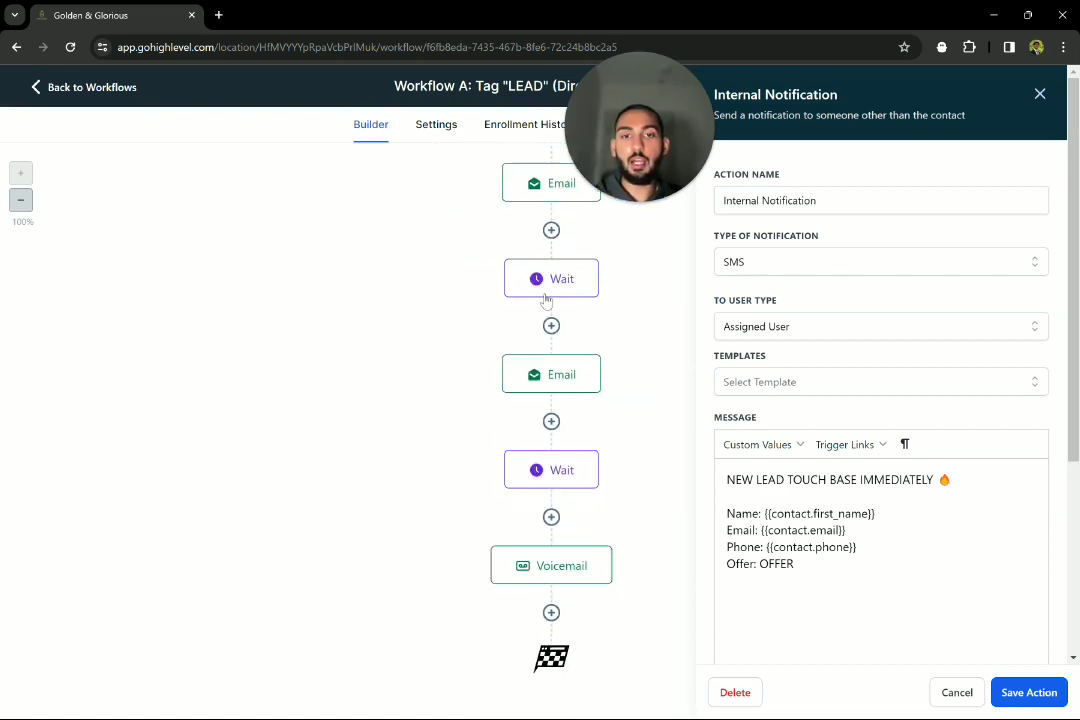
{"action": "mouse_move", "coordinate": [552, 590]}
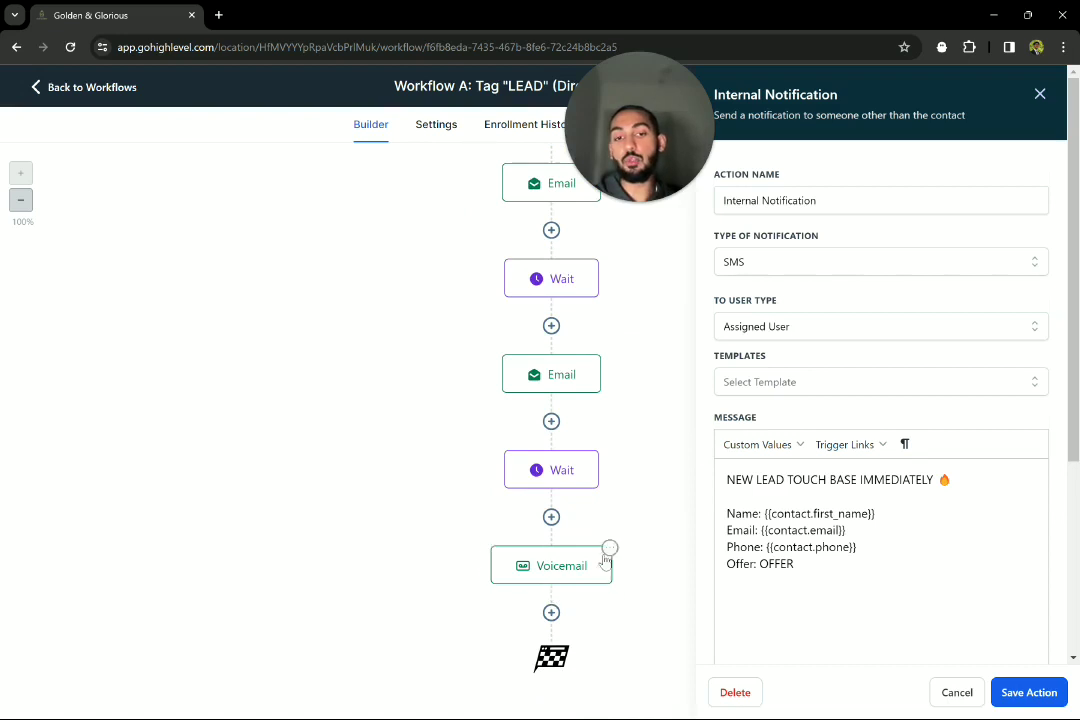
{"action": "left_click", "coordinate": [1040, 94]}
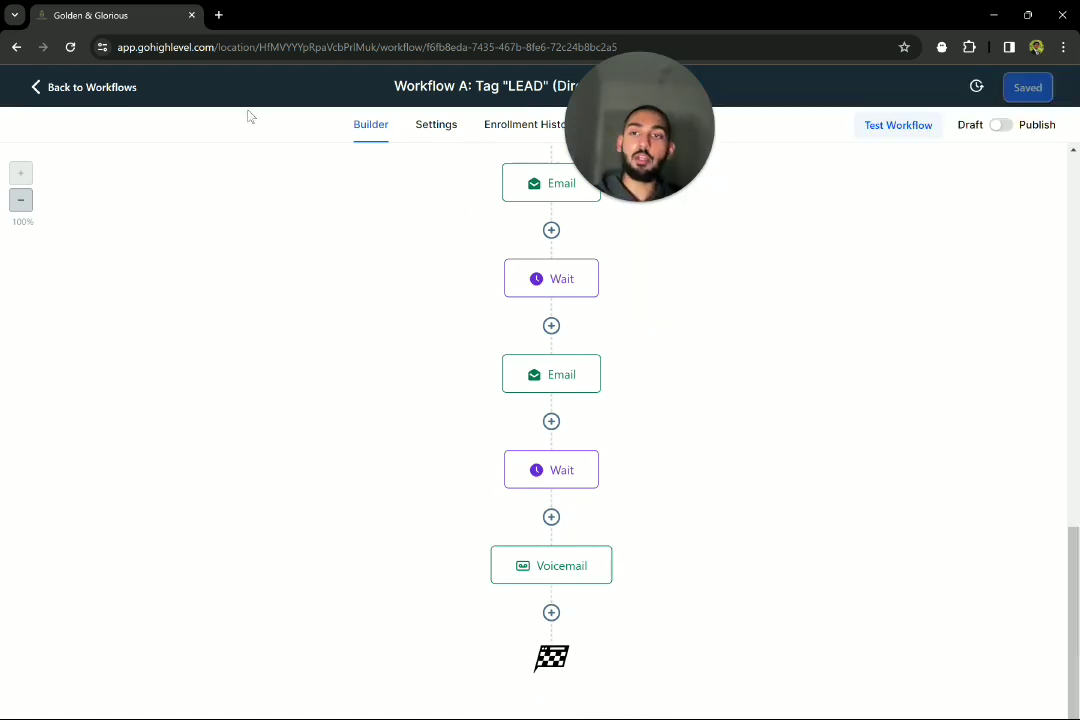
- Leave the workflow and return to the Free Consult Call Pipeline on the Opportunities board
{"action": "left_click", "coordinate": [90, 91]}
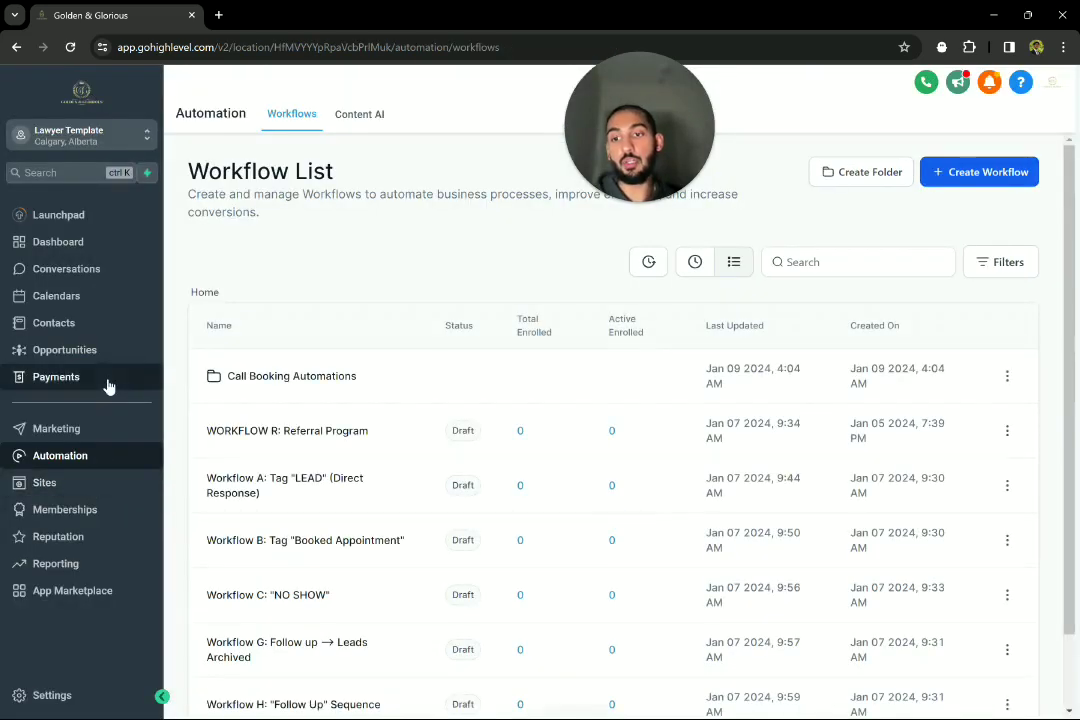
{"action": "left_click", "coordinate": [96, 351]}
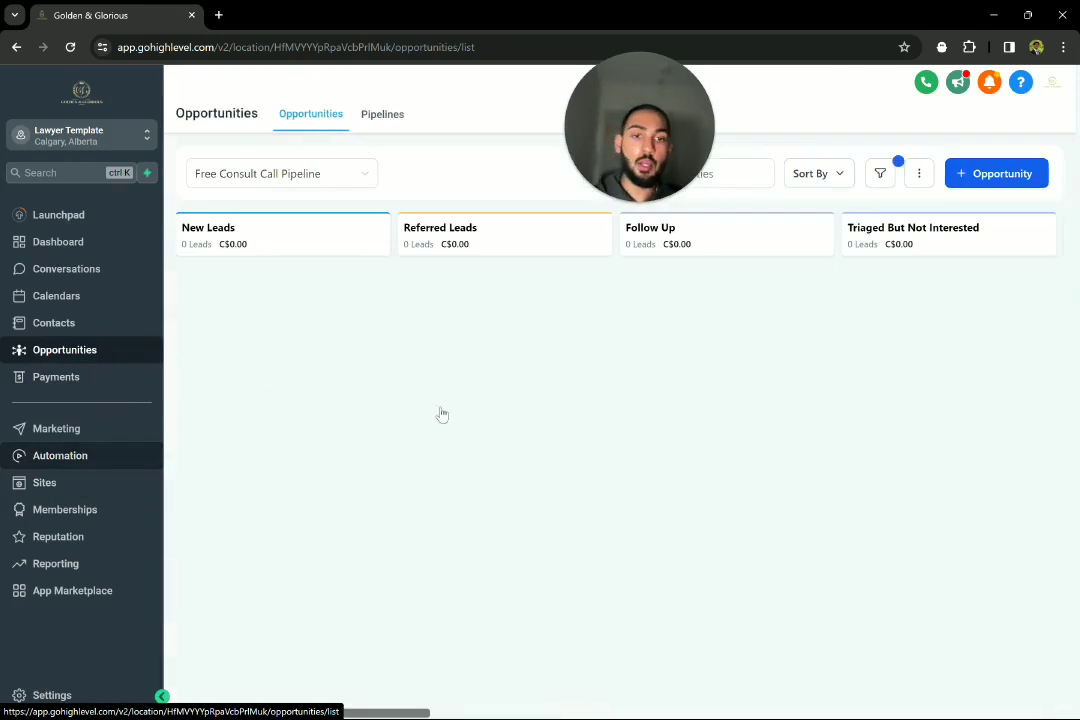